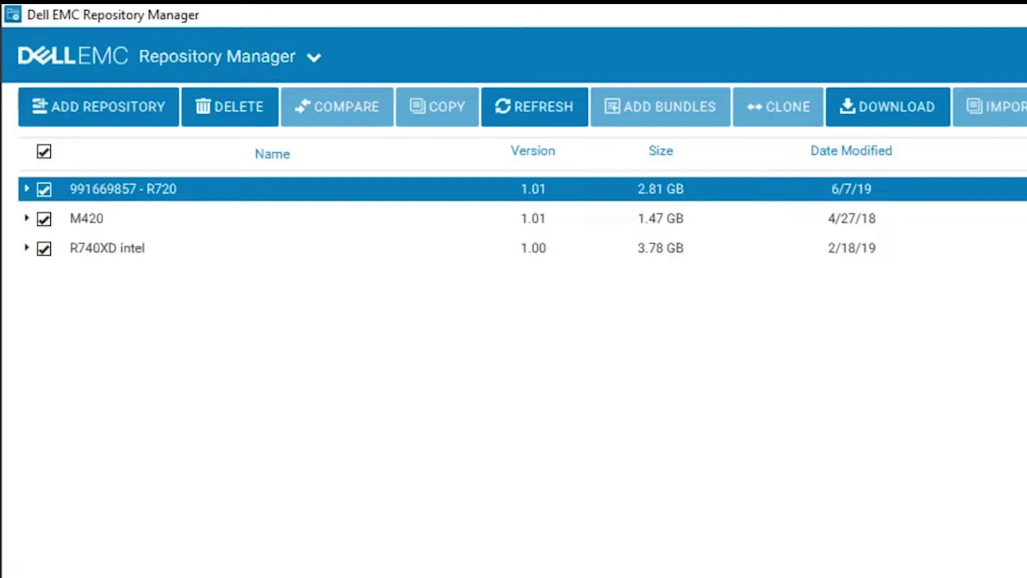
Add a repository named OMIVV, described 'OMIVV Repository', and choose an integration type for it.
left_click(114, 109)
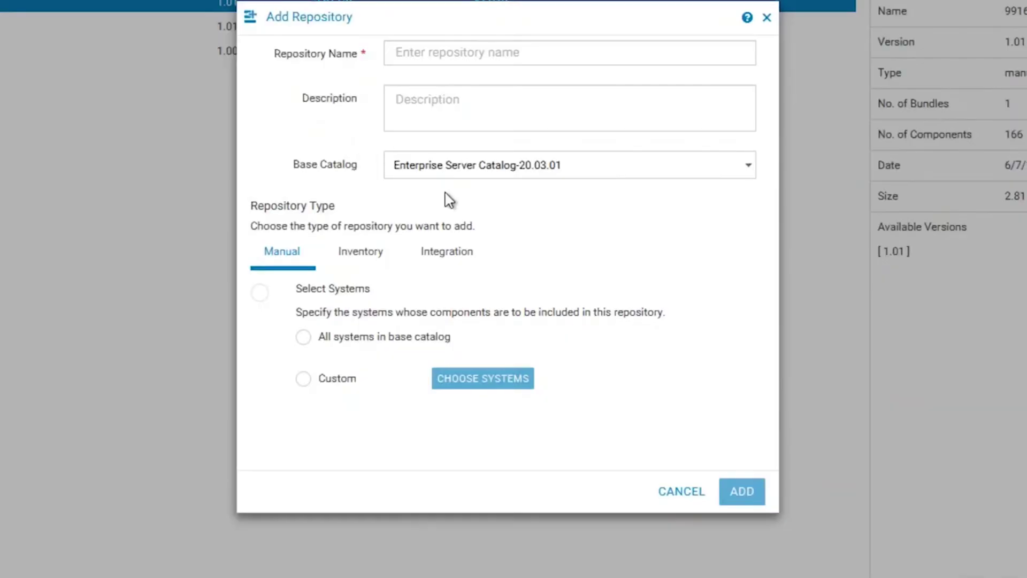
left_click(444, 249)
left_click(434, 55)
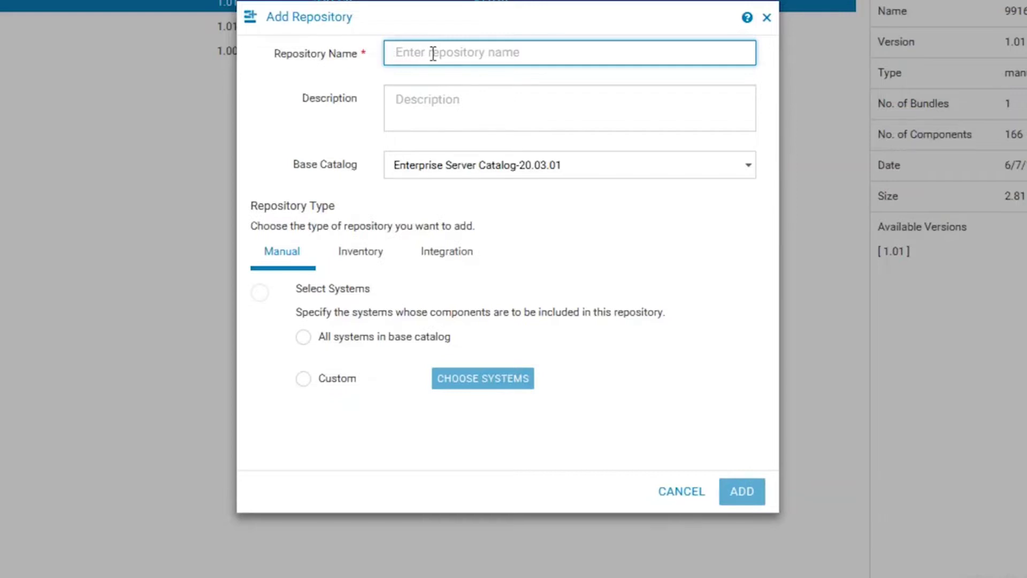
type("OMIVV")
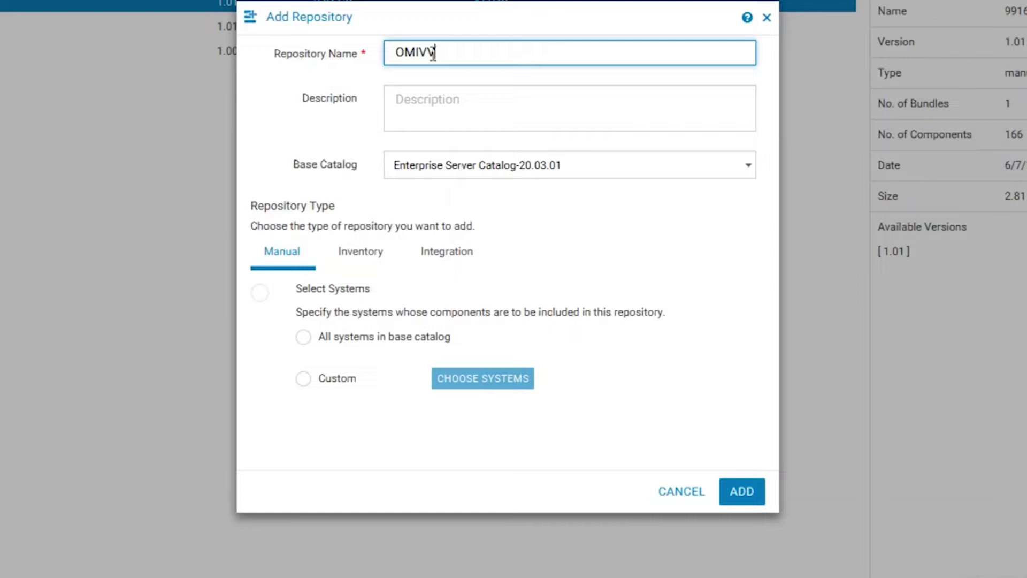
left_click(444, 94)
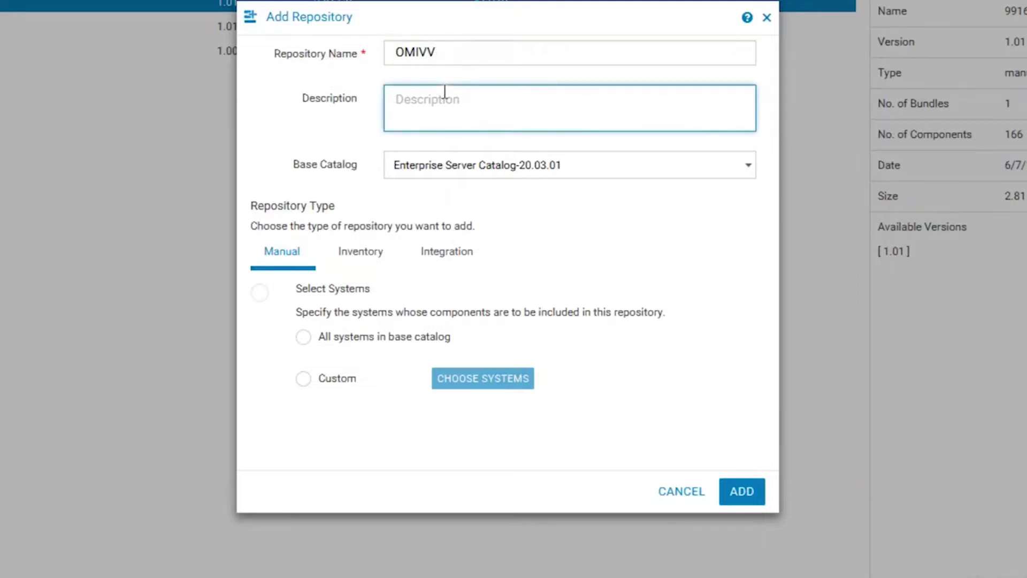
type("OMIVV Repository")
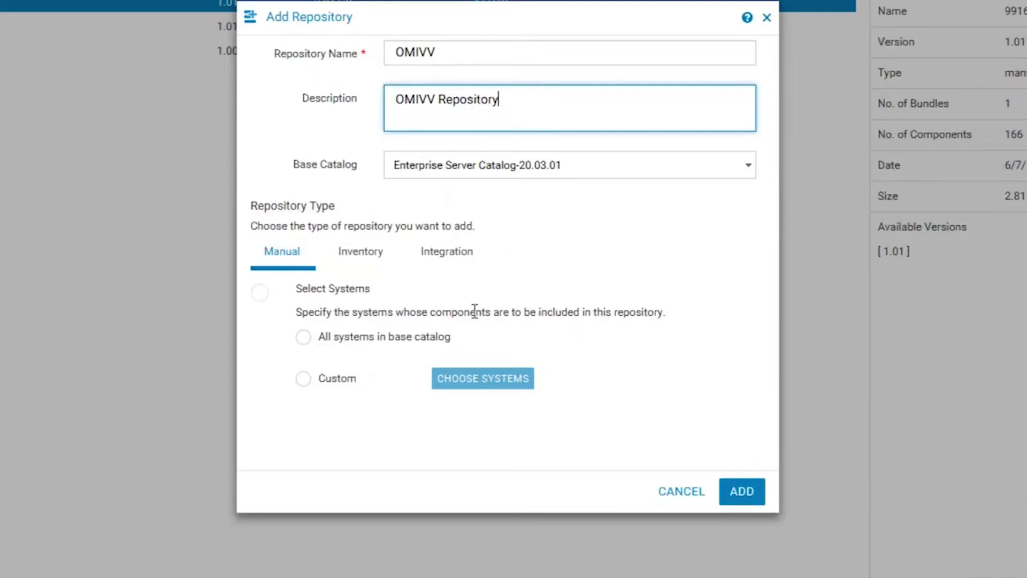
left_click(455, 253)
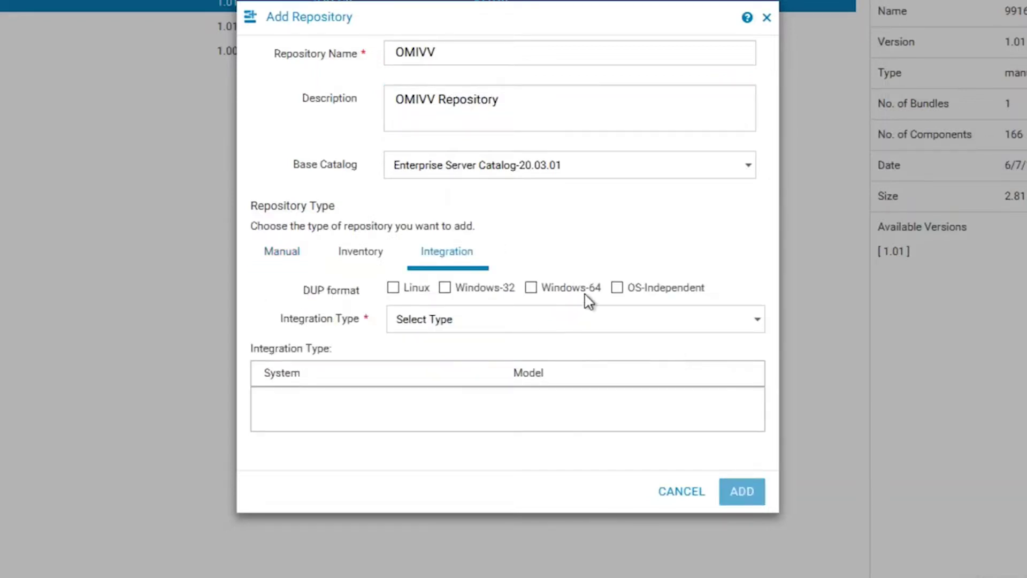
left_click(566, 326)
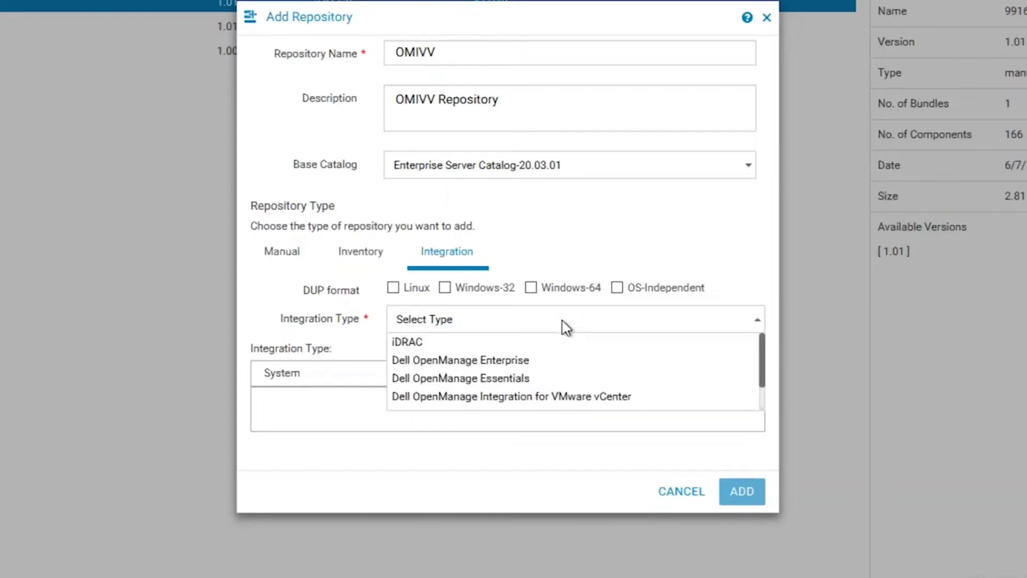
Pick OpenManage Integration for VMware vCenter and connect to appliance 100.92.5.194 and vCenter 100.92.5.196 with administrator credentials.
left_click(586, 397)
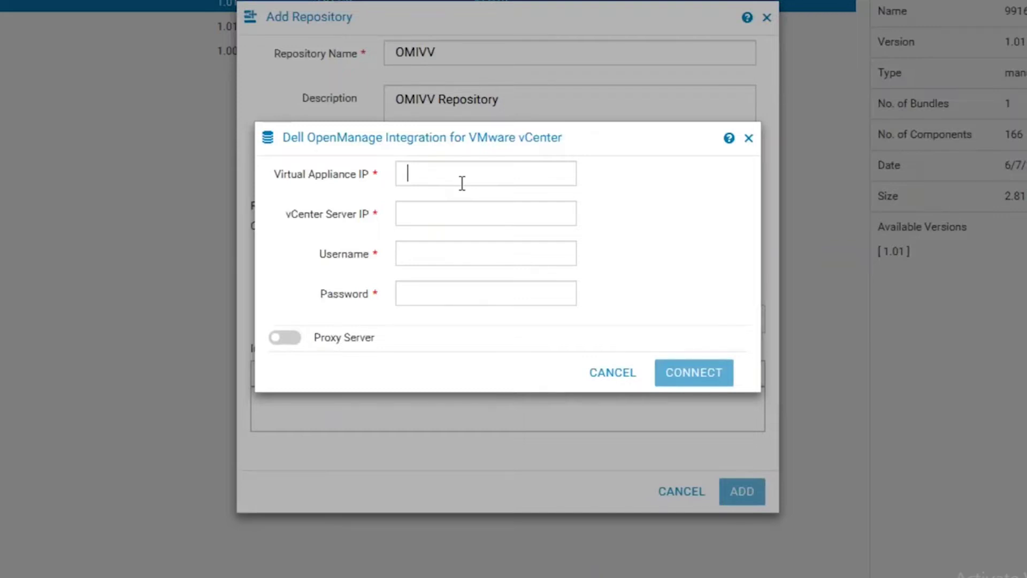
type("100.92.5")
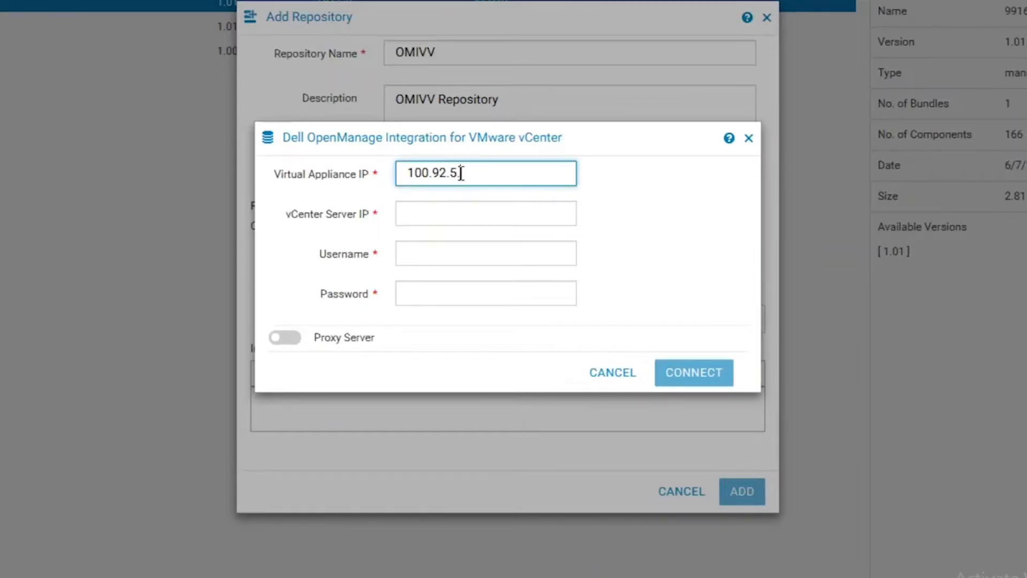
type(".194")
key("Tab")
type("100.9")
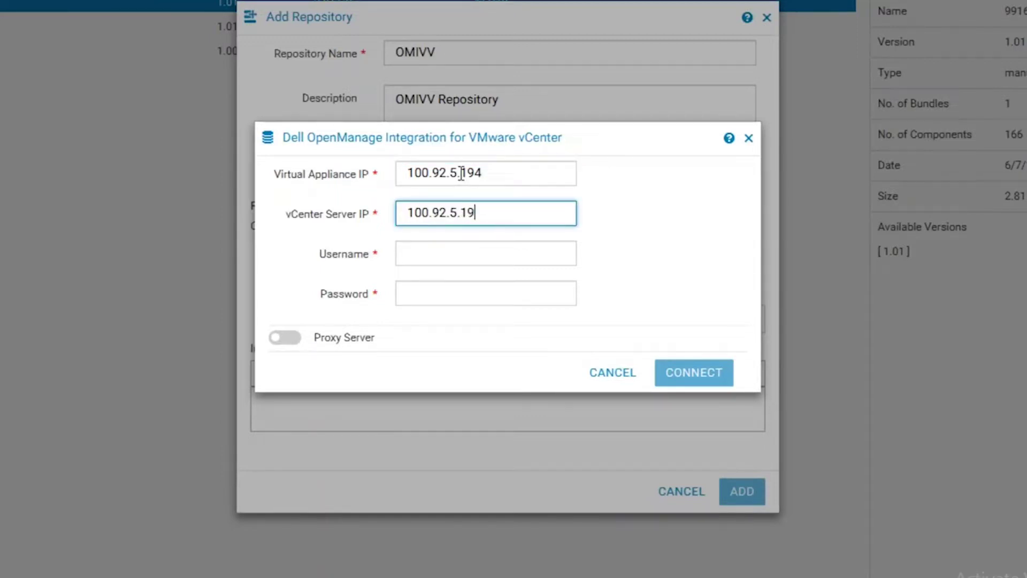
key("Tab")
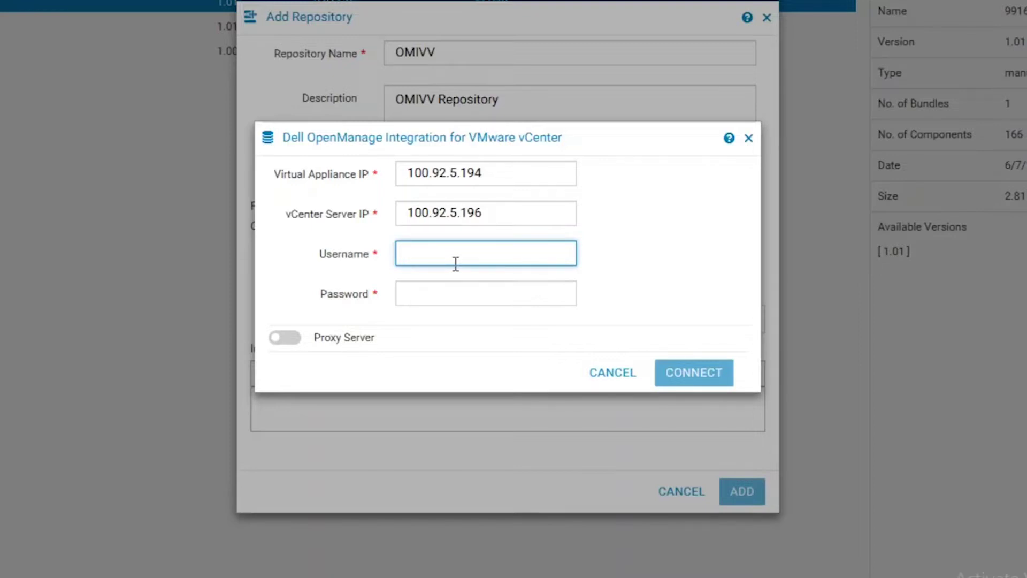
type("administrator@vsphere.local")
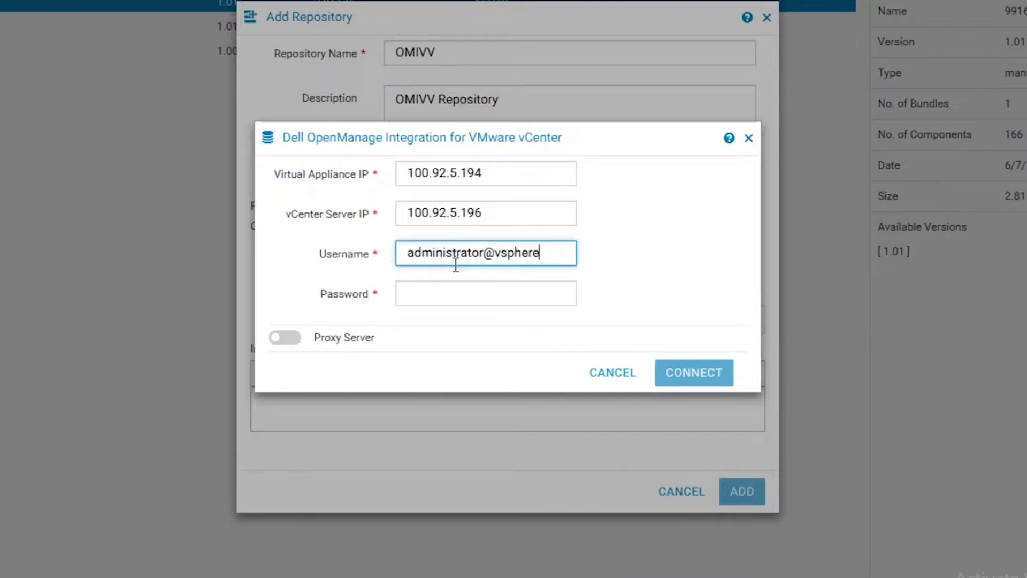
key("Tab")
type("P")
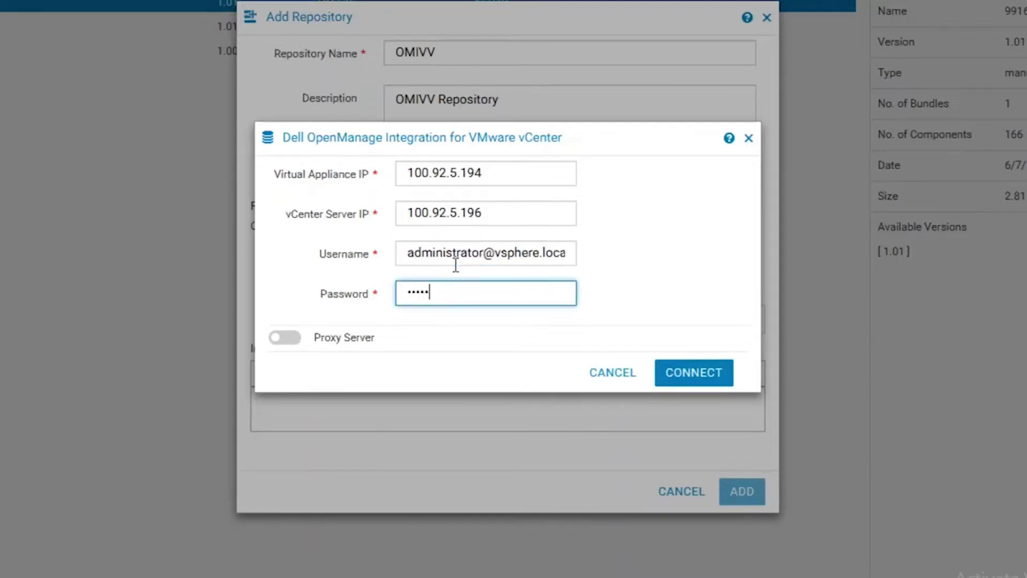
left_click(690, 371)
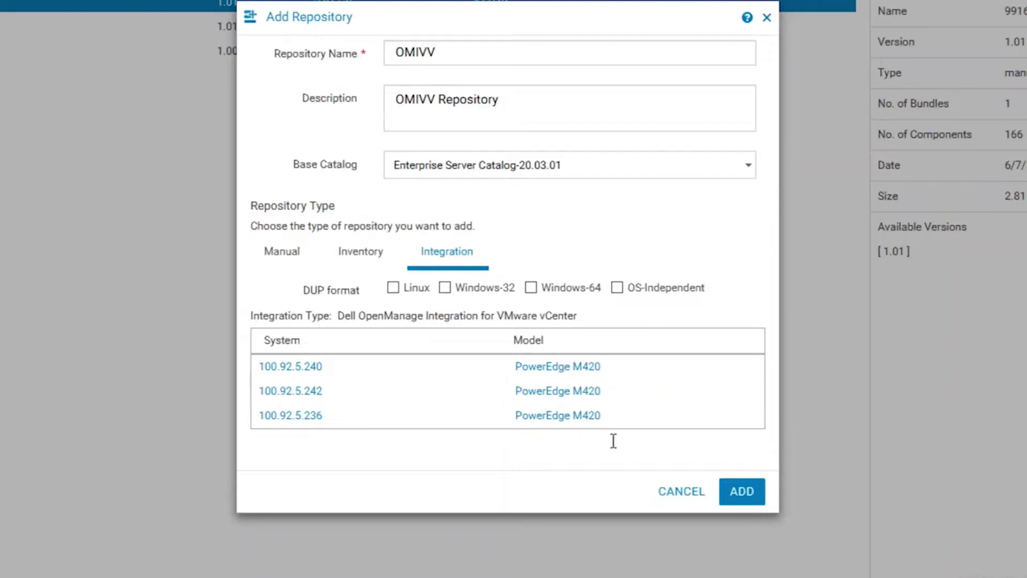
Add the OMIVV repository containing the three PowerEdge M420 systems.
left_click(740, 492)
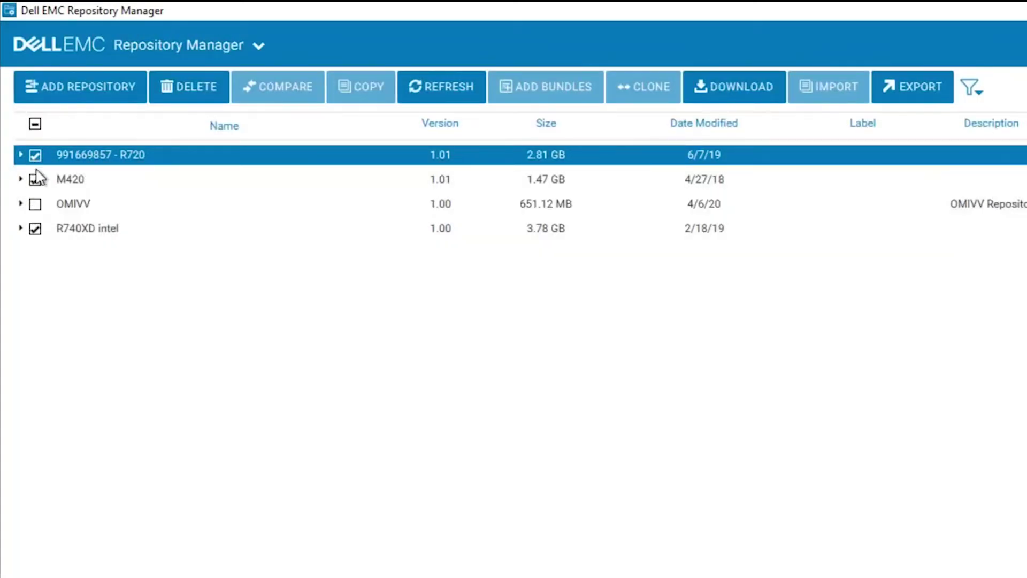
Leave only OMIVV checked by deselecting R720, M420 and R740XD intel, and start its export.
left_click(35, 155)
left_click(35, 179)
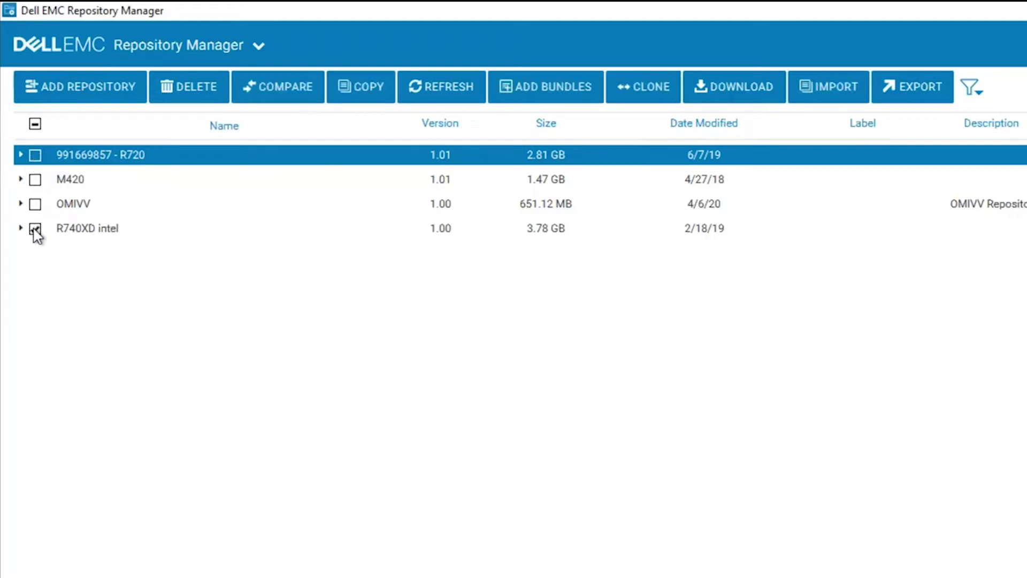
left_click(35, 228)
left_click(35, 204)
left_click(893, 96)
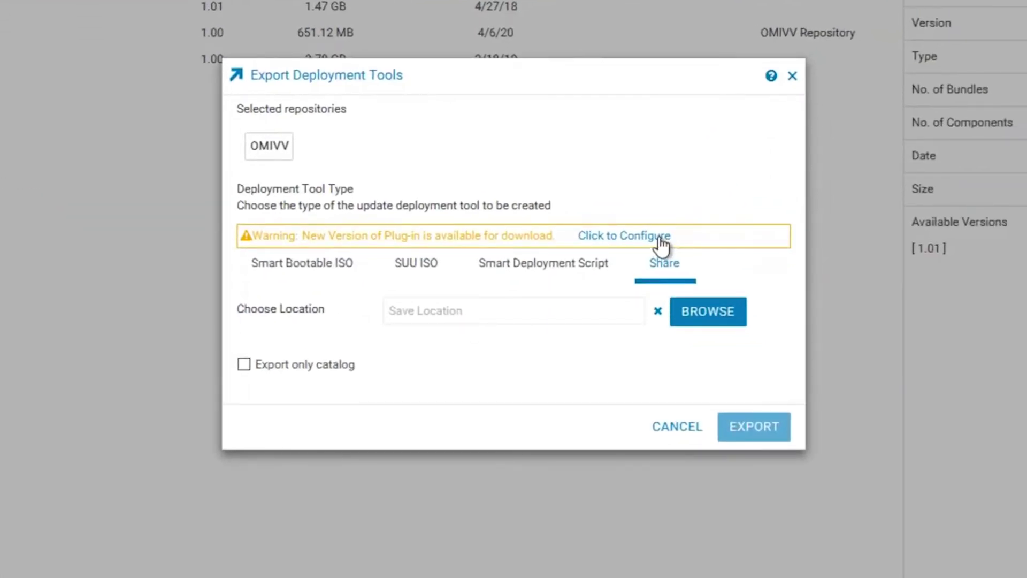
Select and update all plug-ins from the export's plug-in settings.
left_click(659, 236)
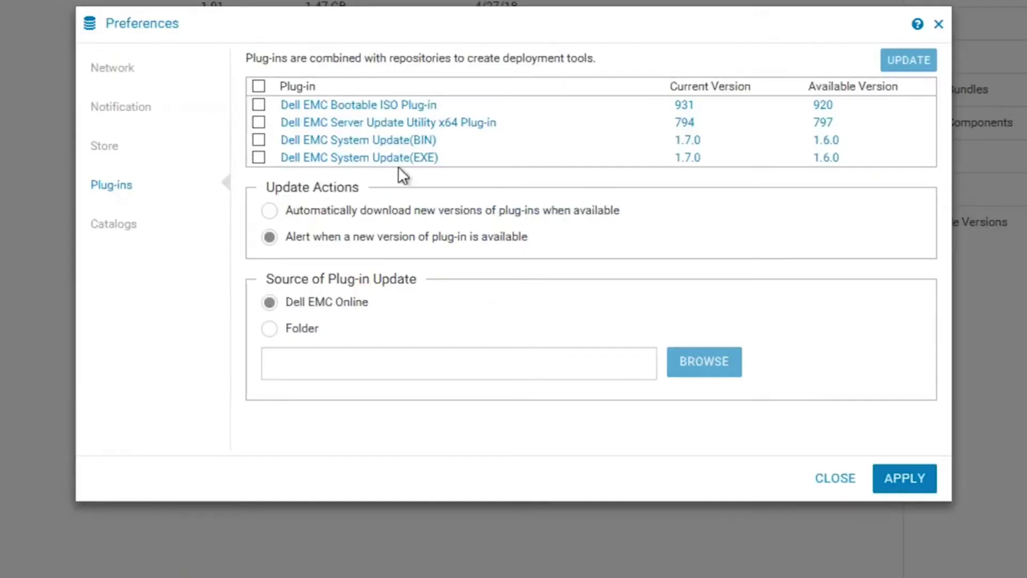
left_click(260, 86)
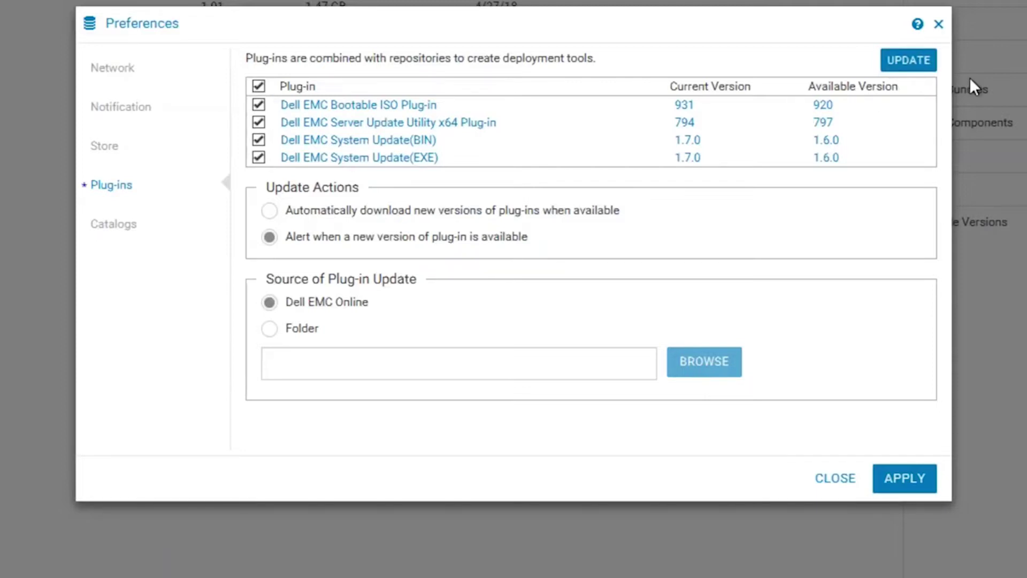
left_click(910, 63)
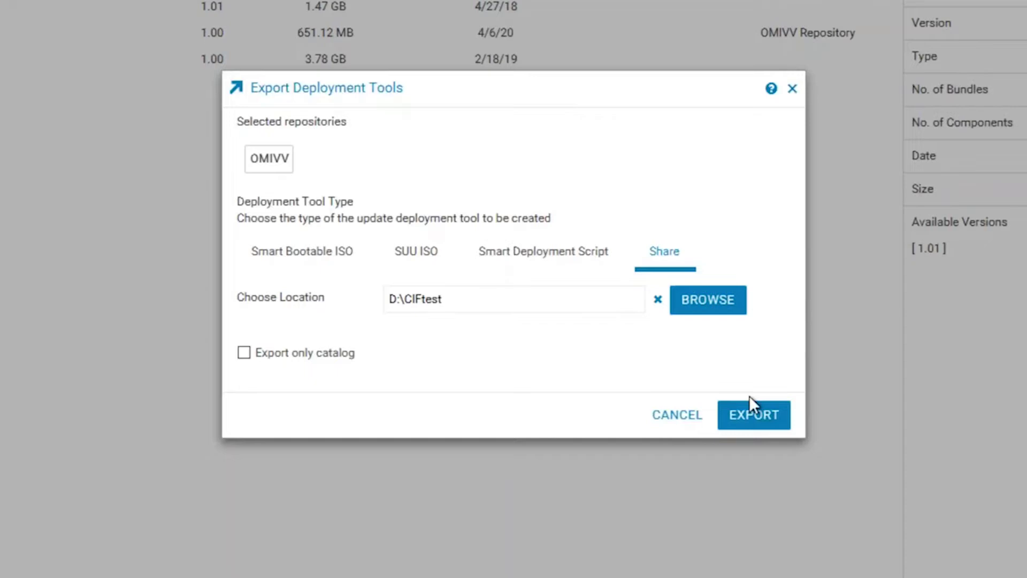
Export OMIVV to the D:\CIFtest share, then switch to File Explorer.
left_click(770, 419)
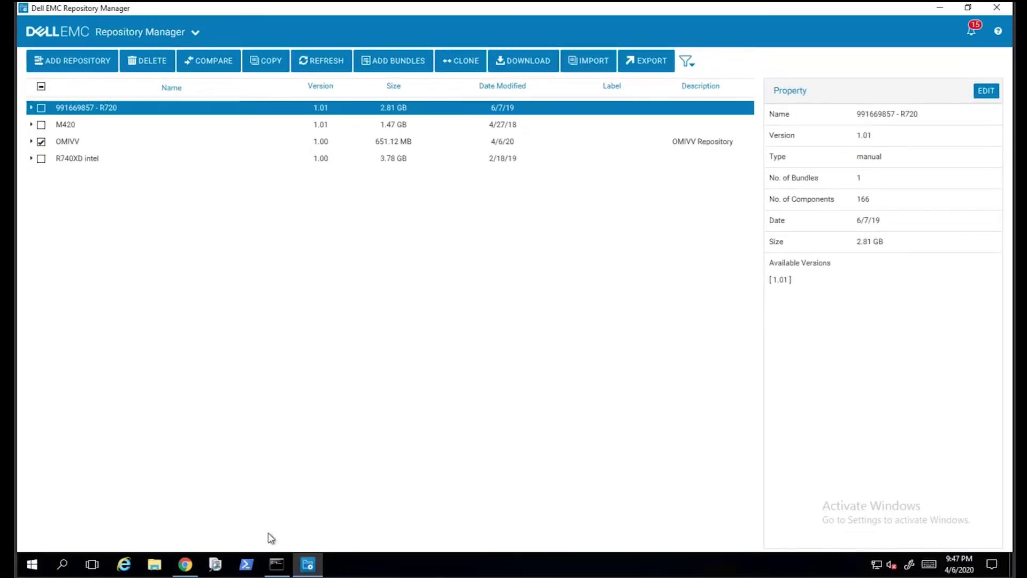
left_click(156, 565)
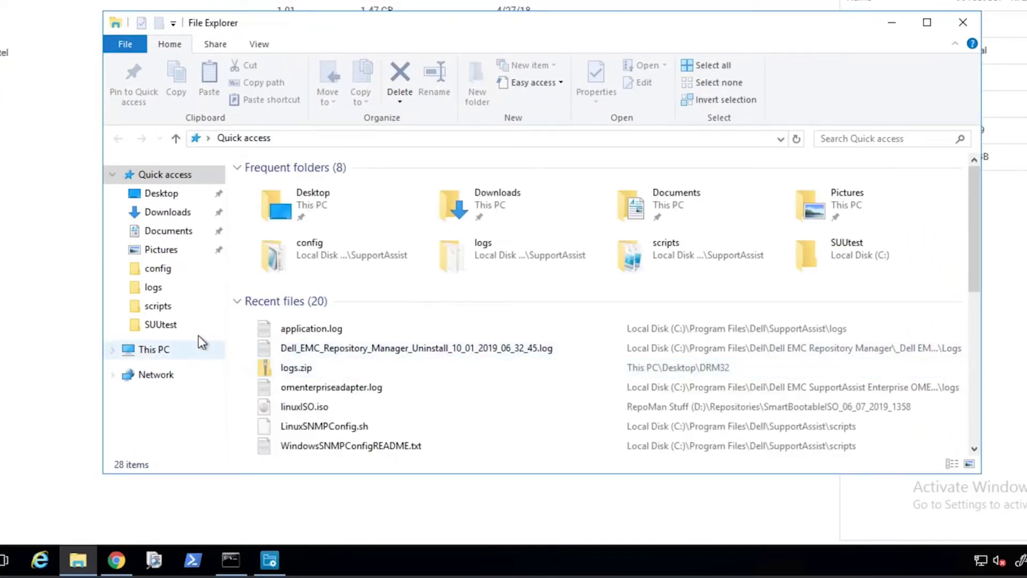
Open the properties of the CIFtest folder on the RepoMan Stuff (D:) drive.
left_click(154, 349)
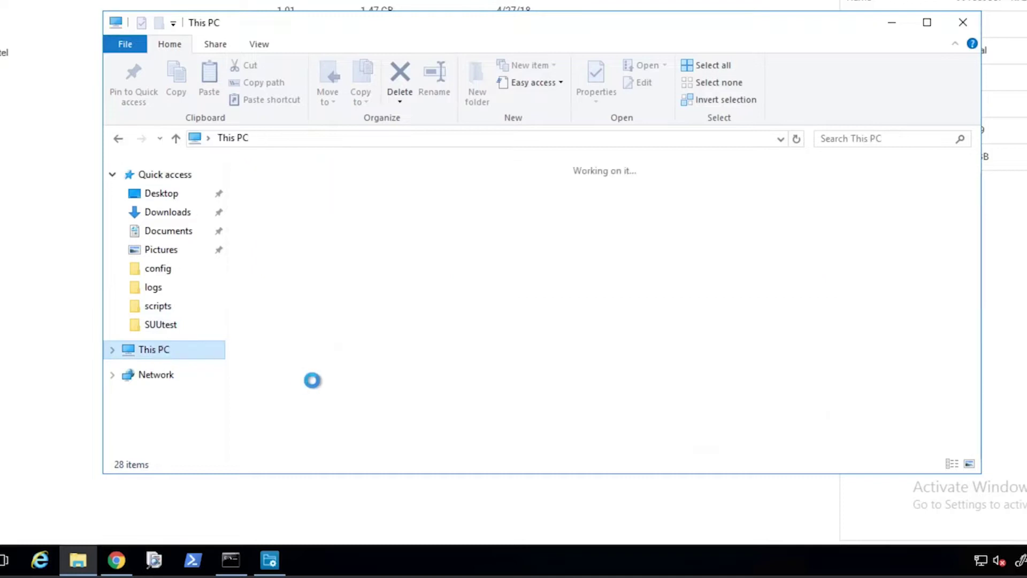
double_click(491, 313)
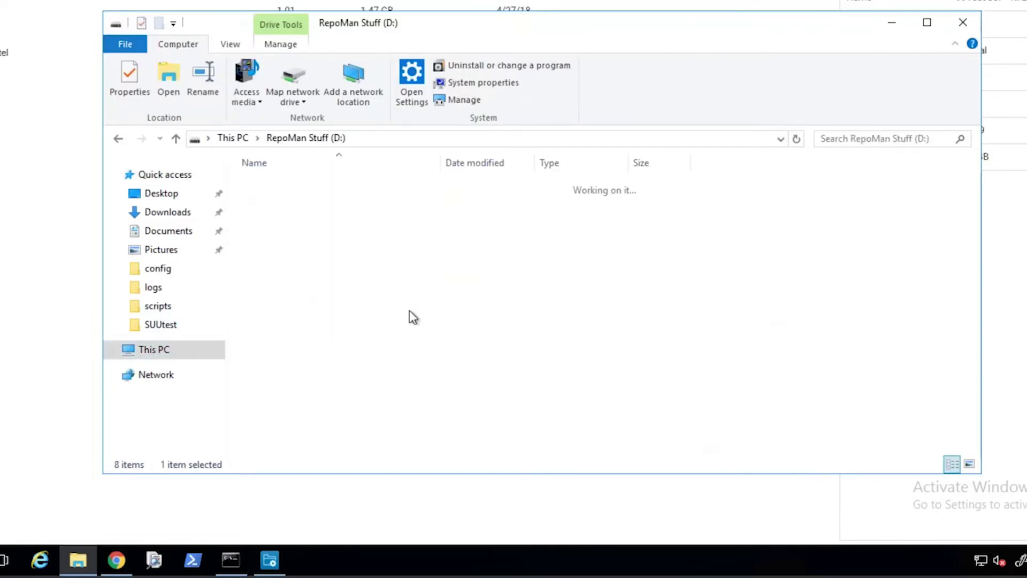
left_click(271, 183)
right_click(271, 184)
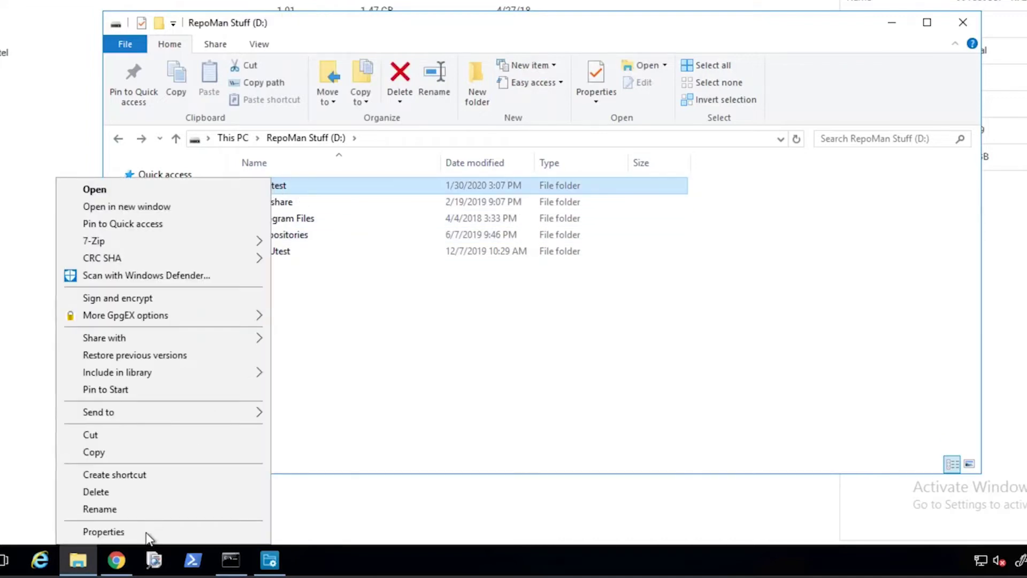
left_click(103, 531)
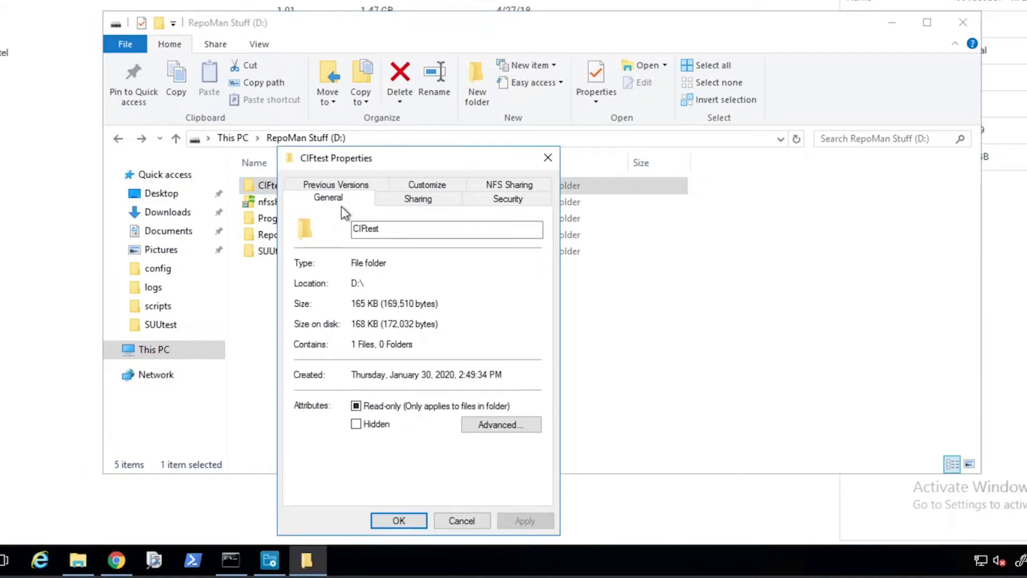
Verify CIFtest is shared in Advanced Sharing, close the dialogs unchanged, and return to Repository Manager.
left_click(383, 197)
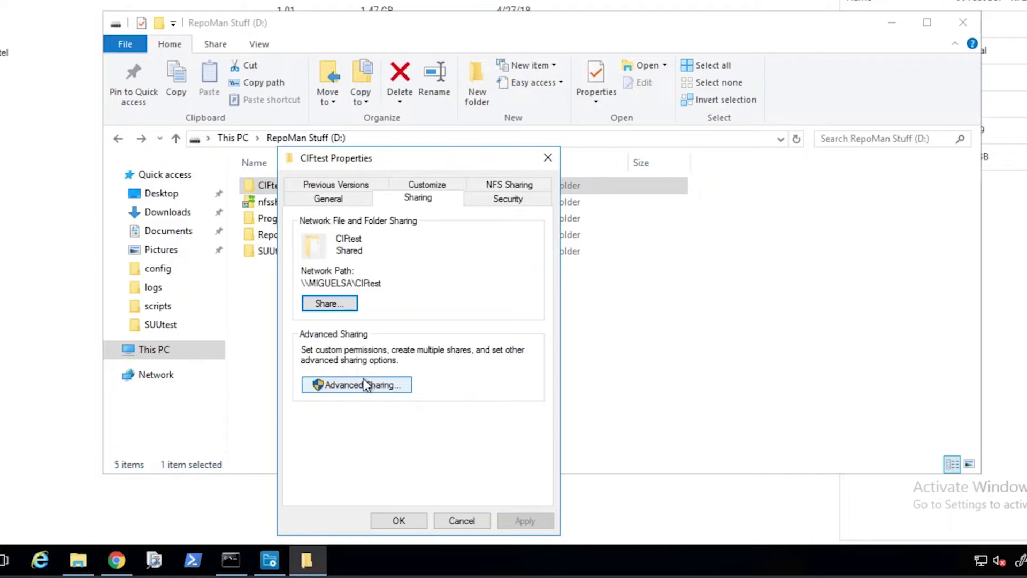
left_click(364, 377)
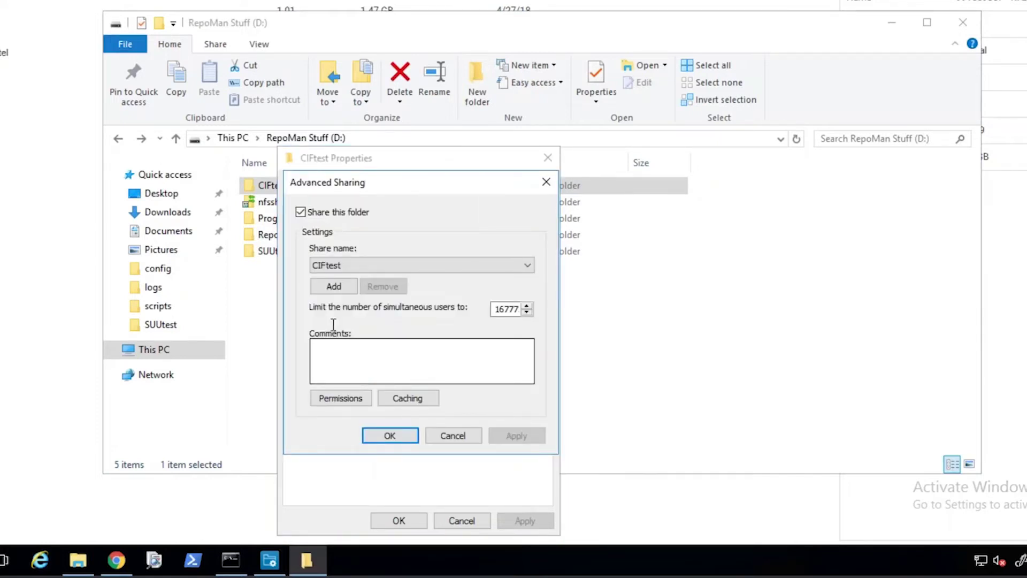
left_click(451, 436)
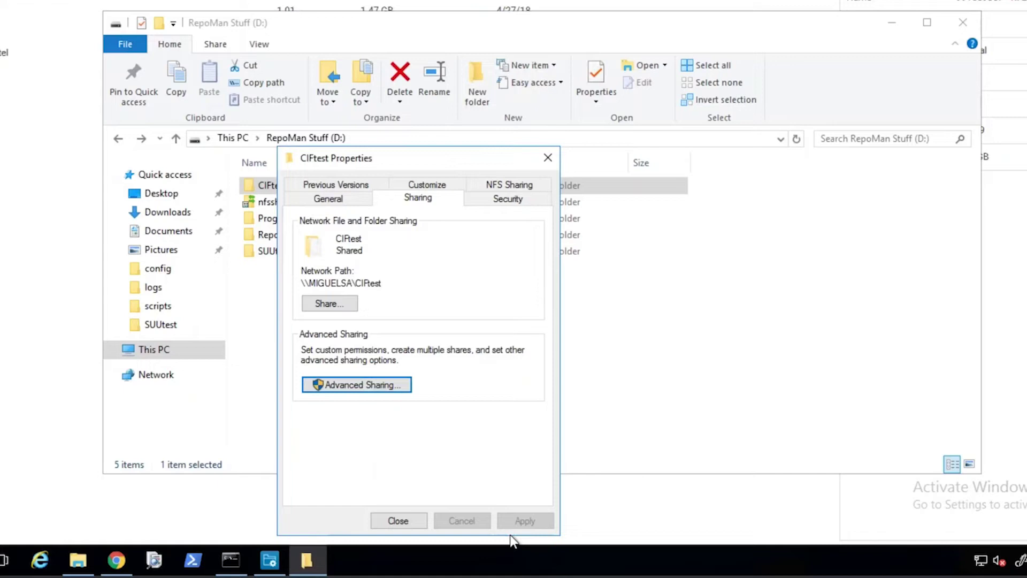
left_click(409, 519)
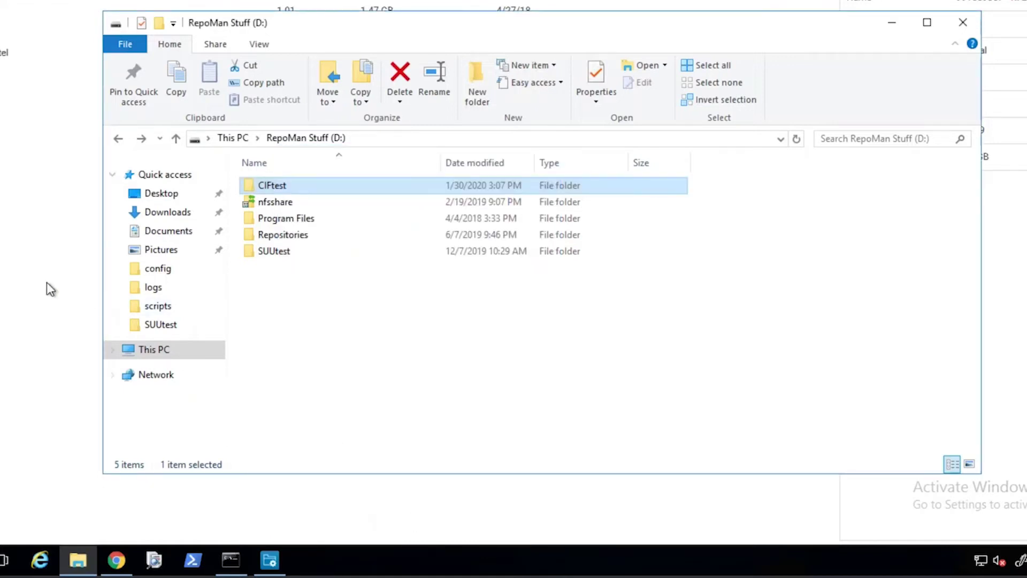
left_click(27, 267)
Open the Jobs page to check that the Export_04/06/2020_21:47 job shows SUCCESS.
left_click(140, 32)
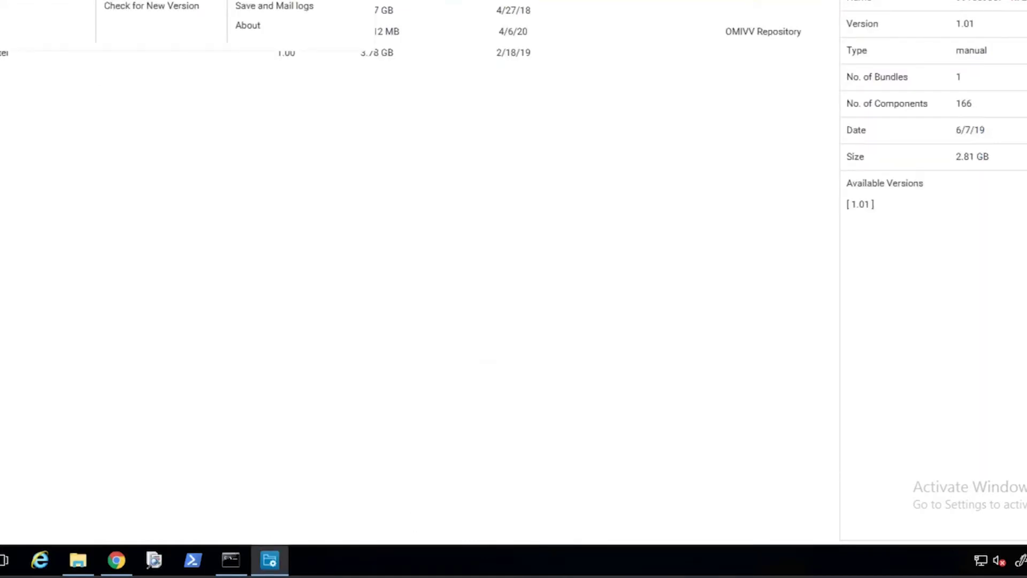
left_click(75, 121)
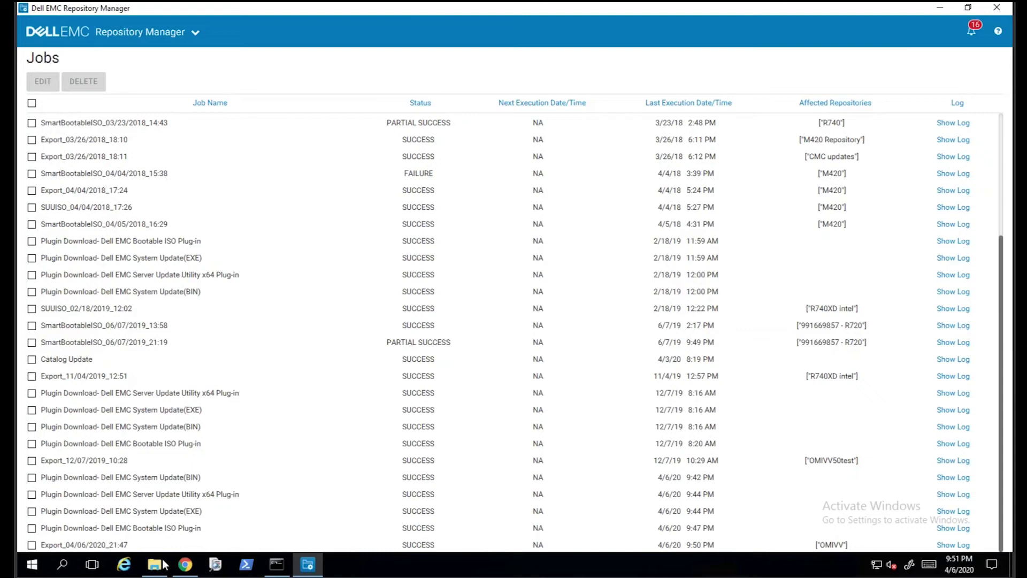
Open CIFtest on drive D: and select the exported OMIVV_1.00_Catalog.xml file.
left_click(161, 564)
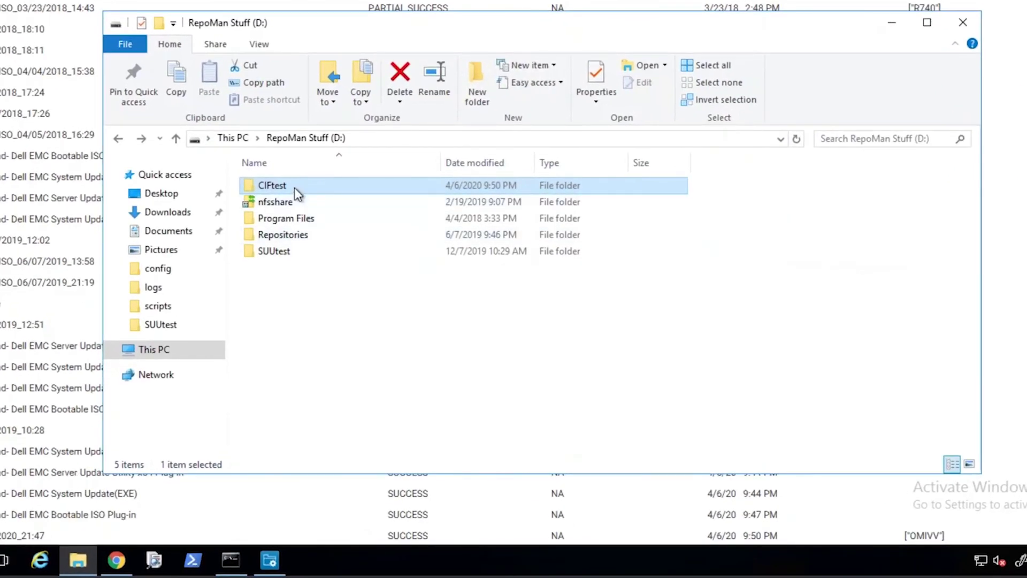
double_click(326, 260)
scroll(408, 224, "down", 1)
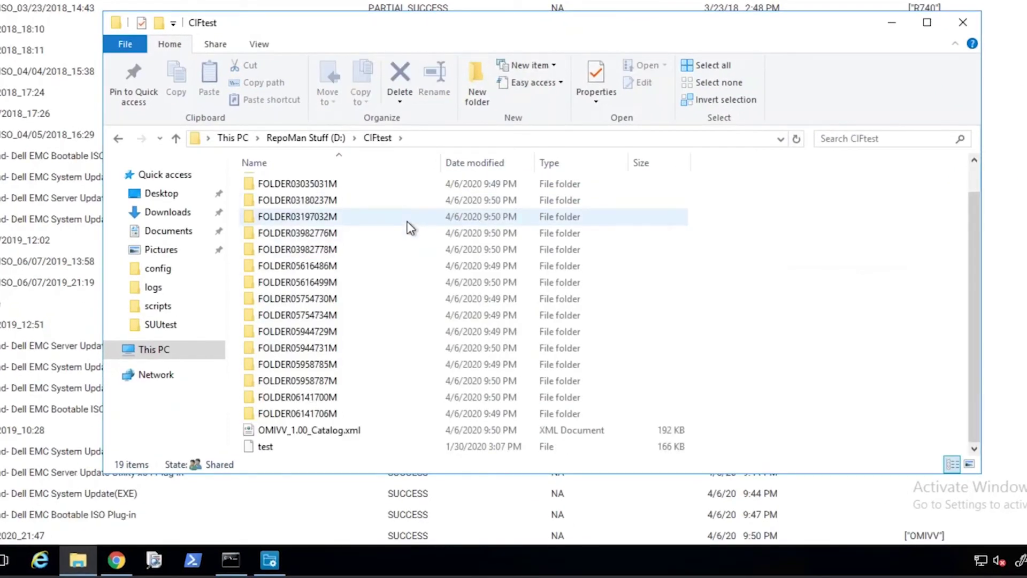
left_click(301, 430)
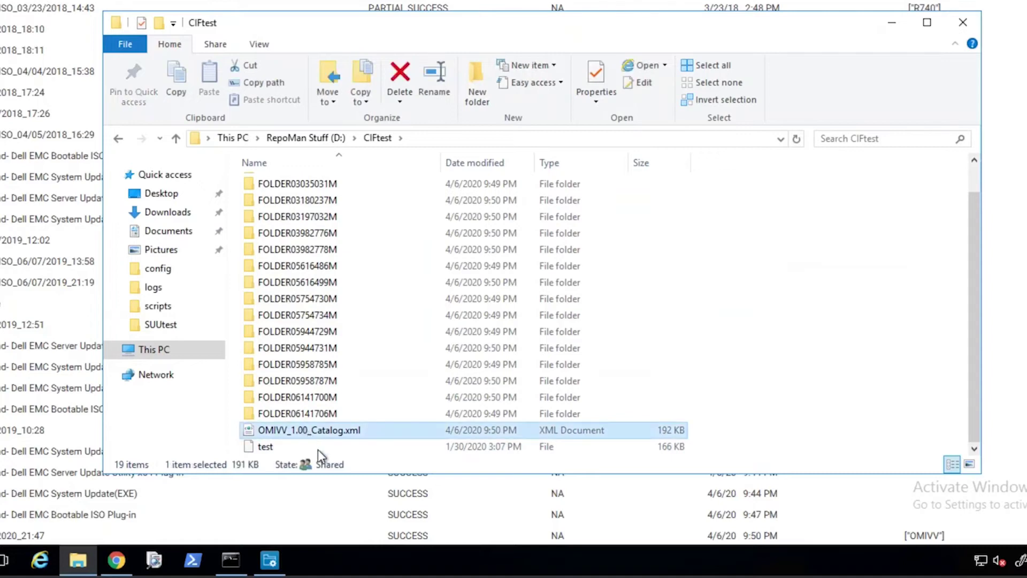
Bring up the VMware vSphere tab in Chrome and launch the HTML5 vSphere Client.
mouse_move(106, 571)
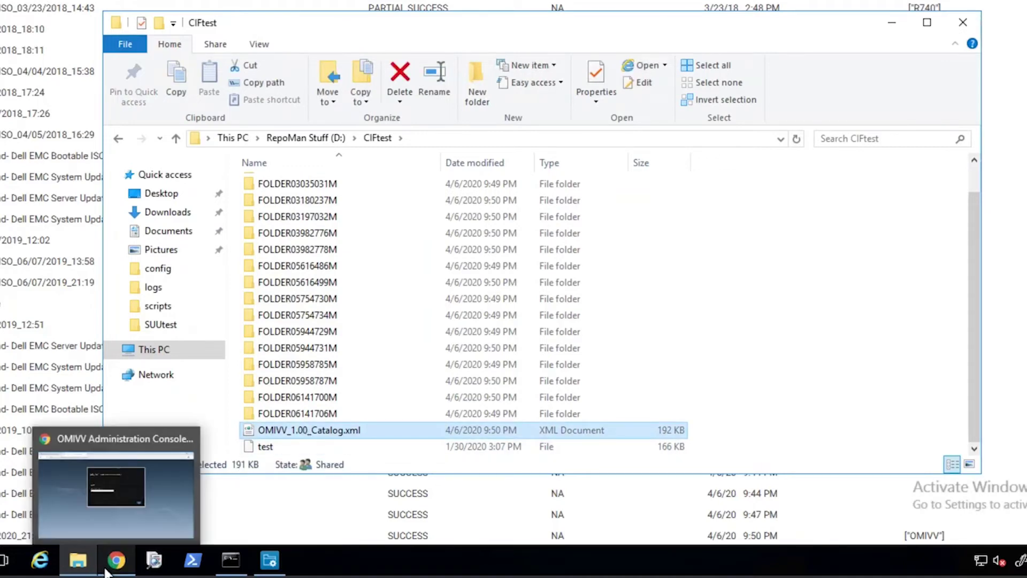
left_click(113, 566)
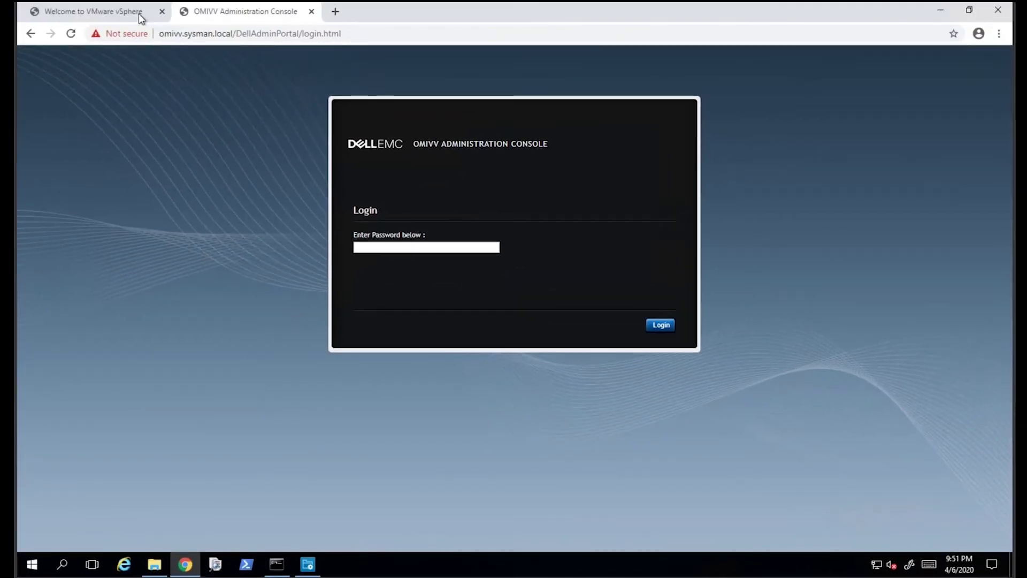
left_click(139, 14)
left_click(199, 182)
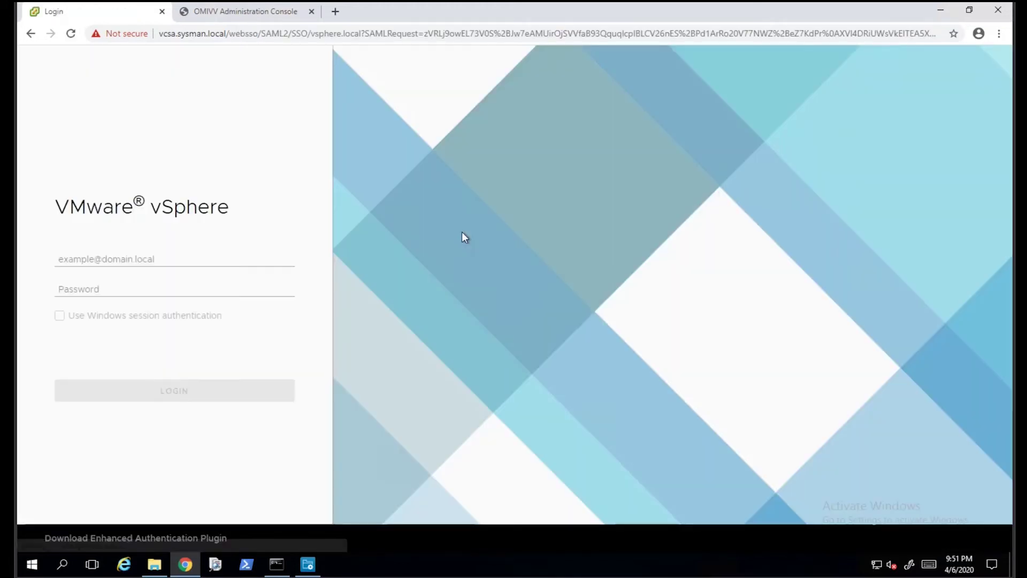
Sign in to the vSphere Client with the user's username and password.
left_click(217, 264)
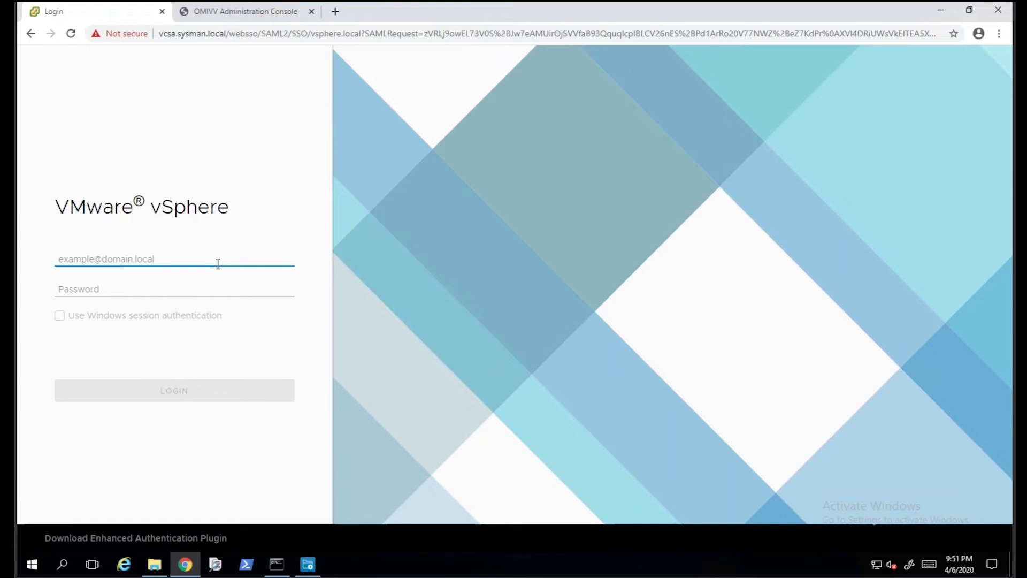
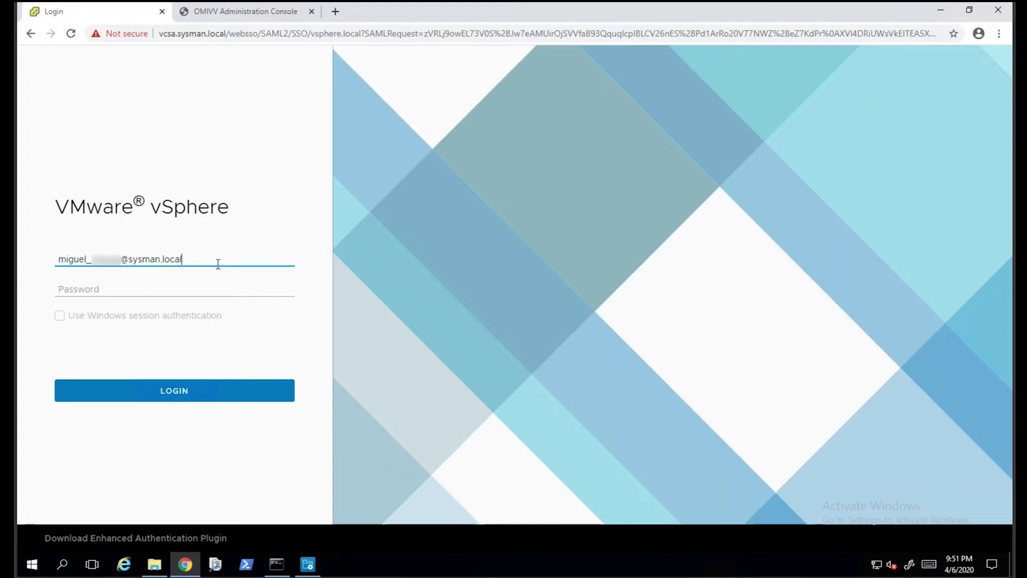
key("Tab")
type("****")
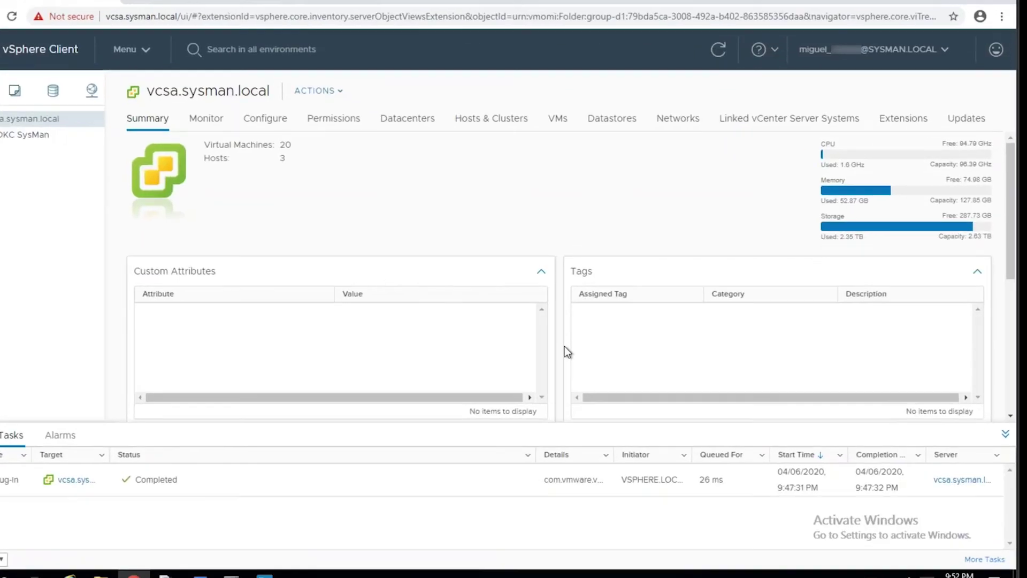
Go to OpenManage Integration's Compliance & Deployment > Profiles > Repository Profile page and begin a new profile.
left_click(43, 27)
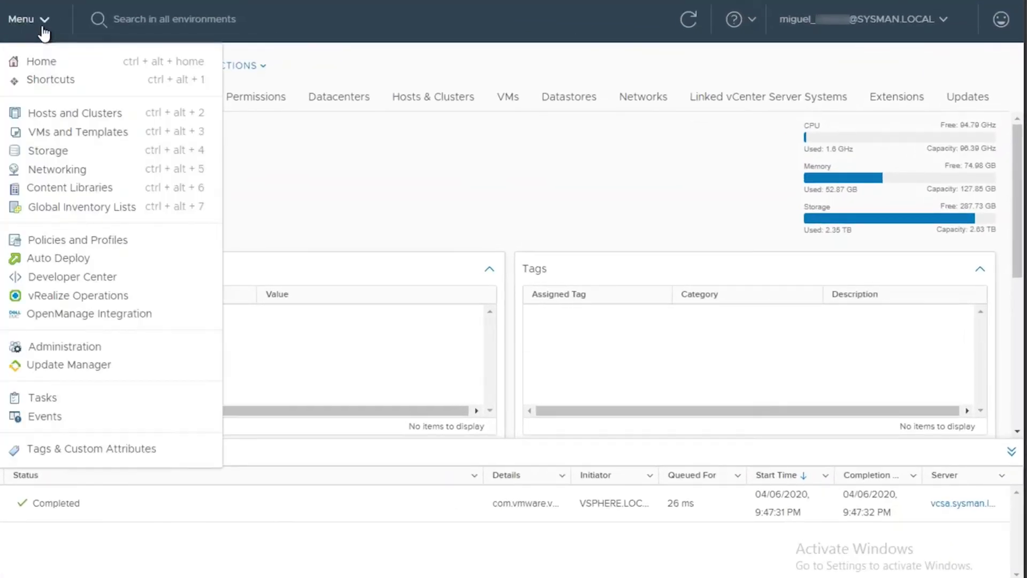
left_click(82, 315)
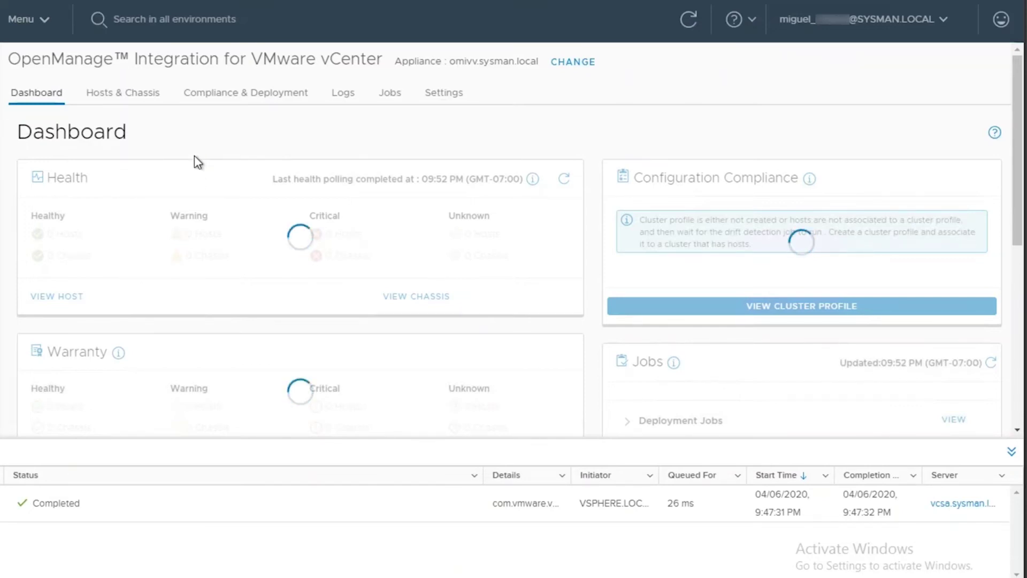
left_click(224, 98)
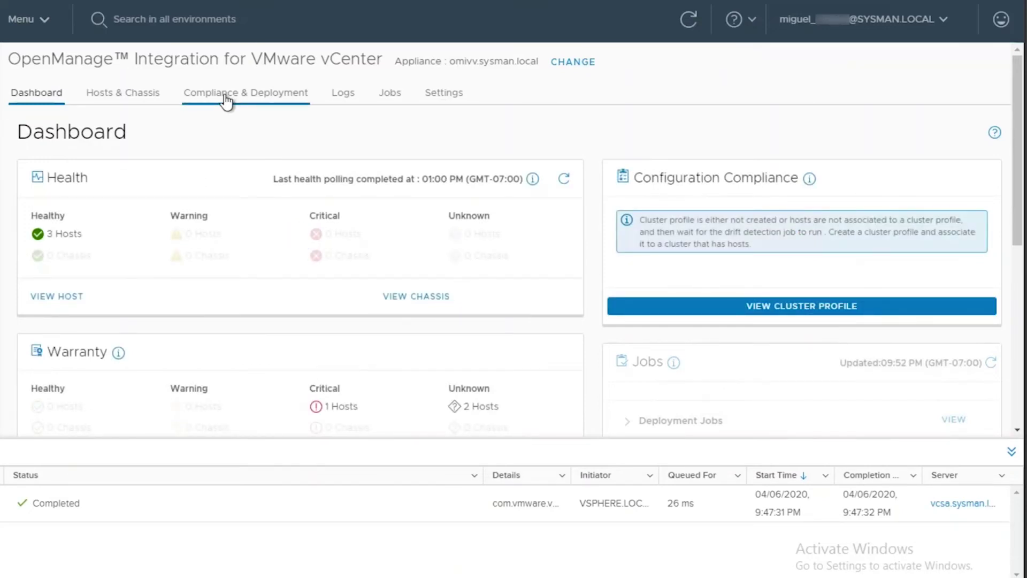
left_click(228, 100)
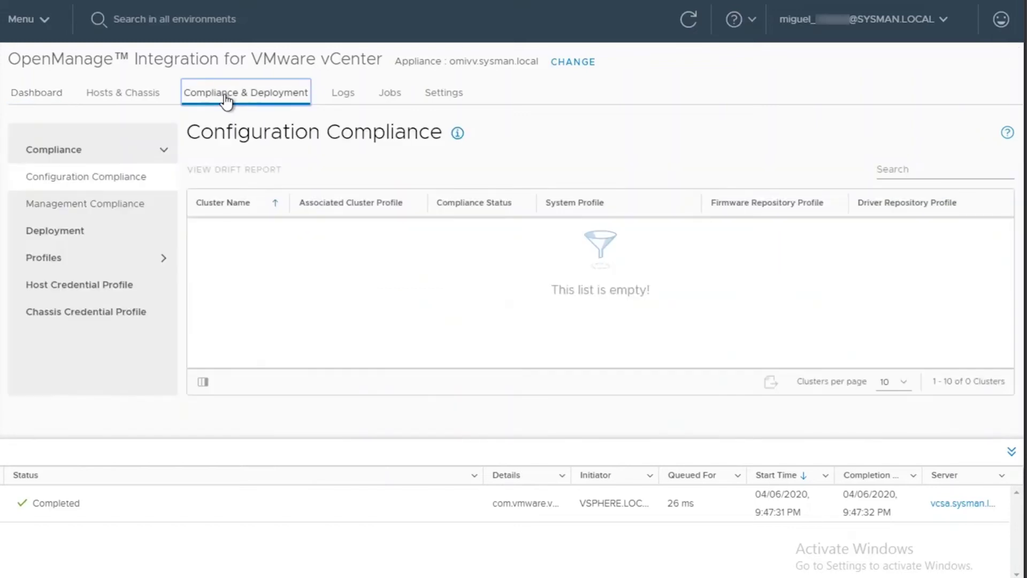
left_click(113, 260)
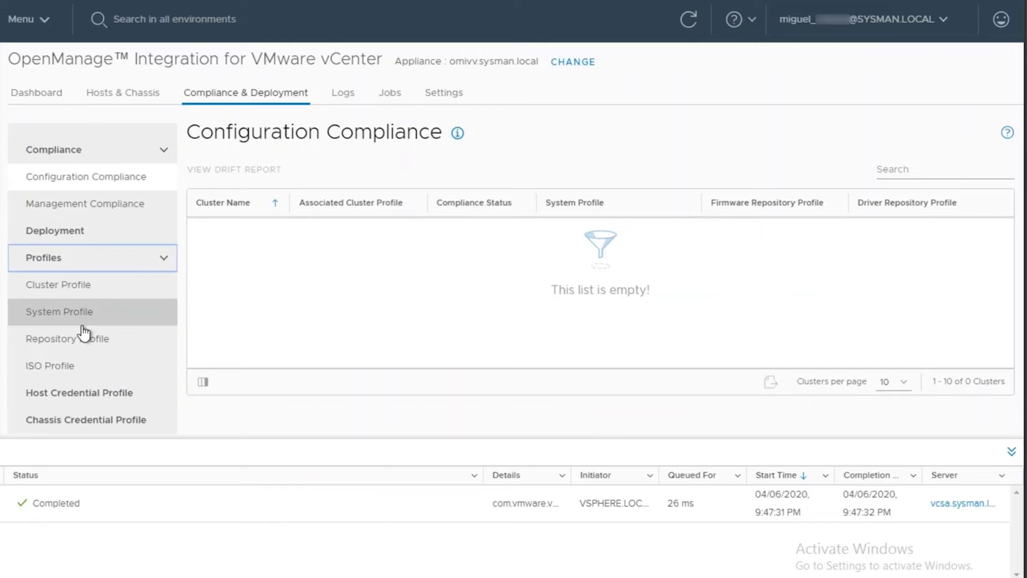
left_click(69, 337)
left_click(239, 170)
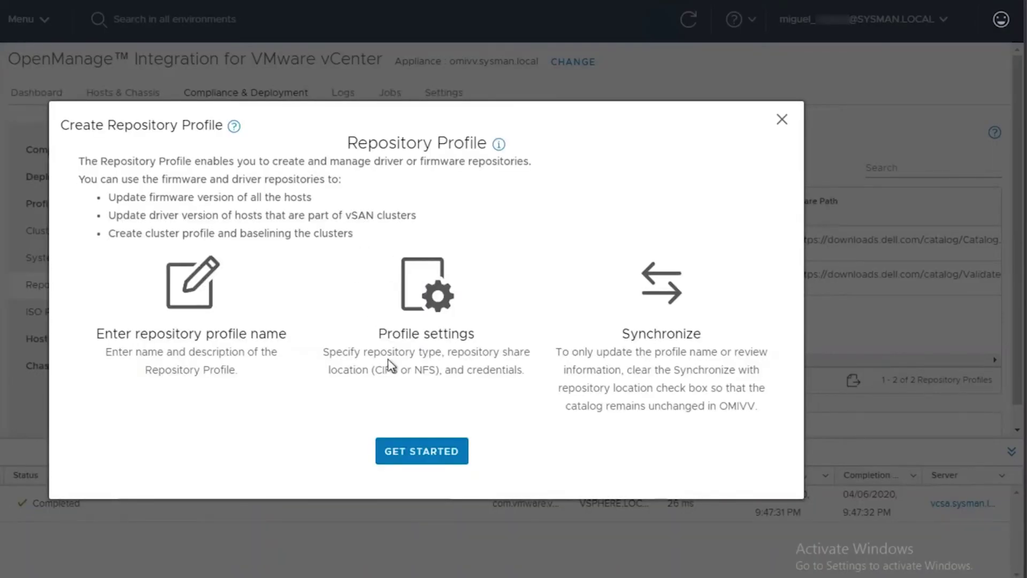
Start a new repository profile named Local_Repository with the description 'DRM Created Repo (OFFLINE)'.
left_click(412, 446)
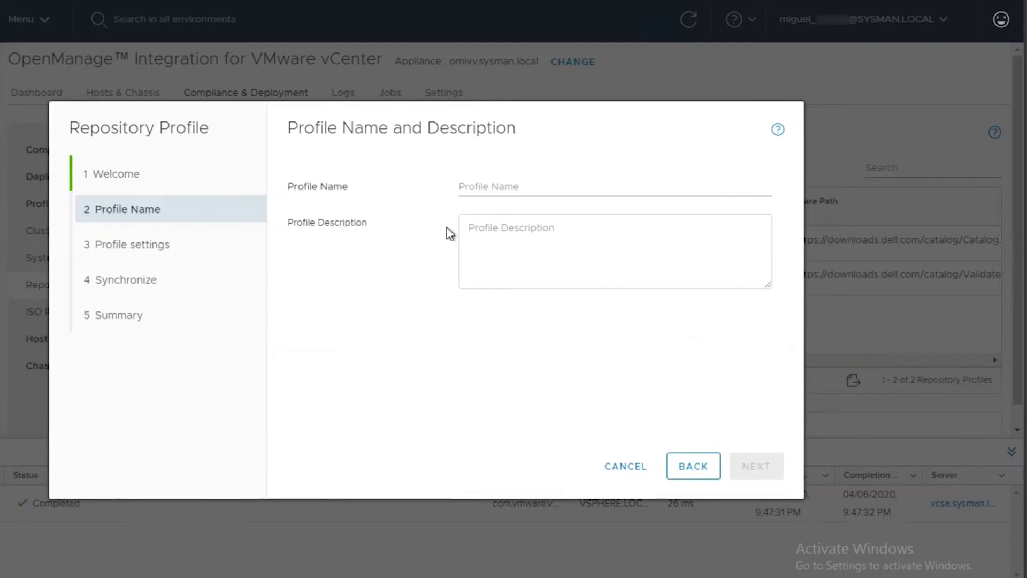
left_click(479, 181)
type("4")
key("BackSpace")
type("Local_Re")
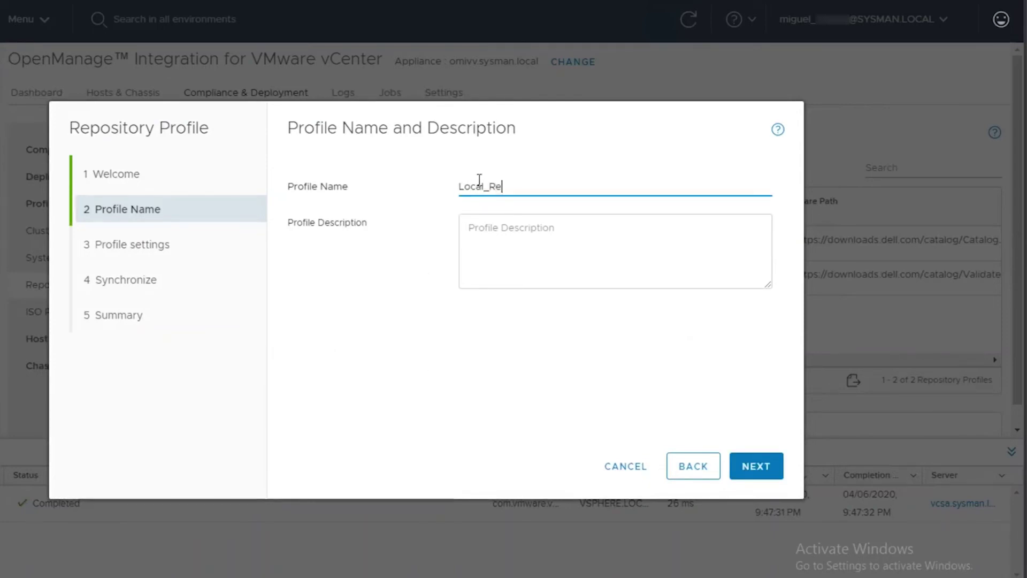
type("pository")
key("Tab")
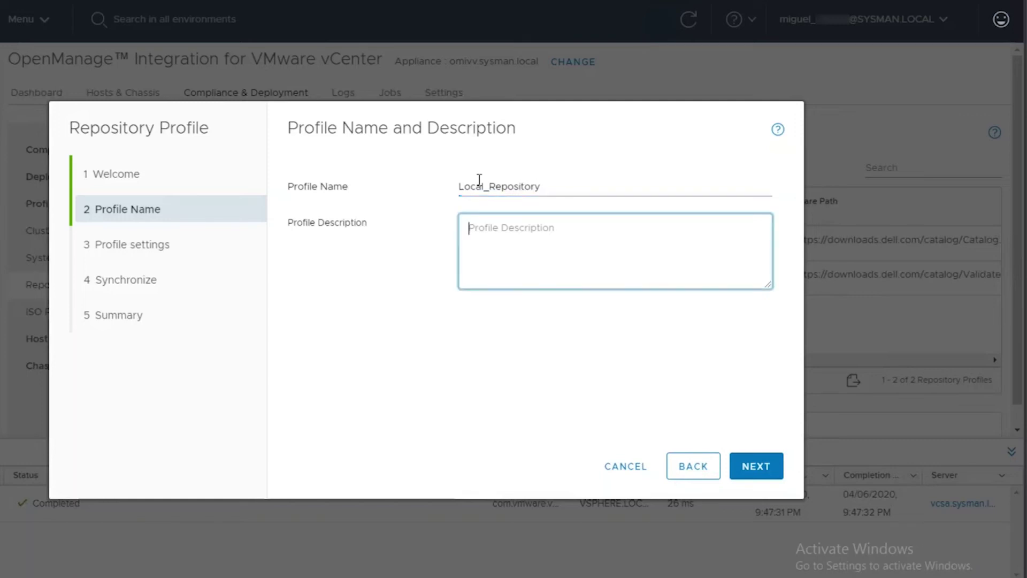
type("DRM C")
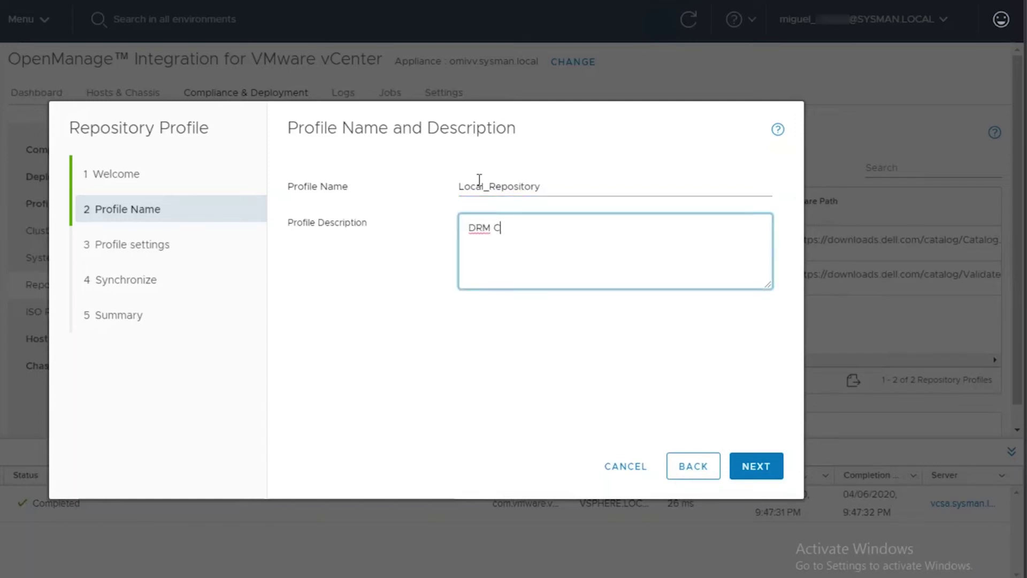
type("reated Repo (OFFLIN")
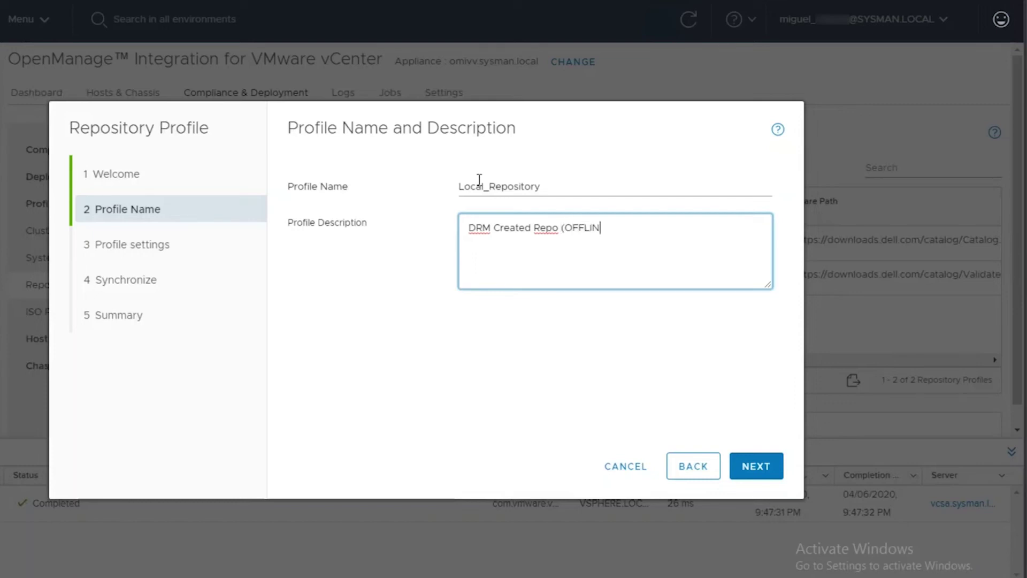
type("E")
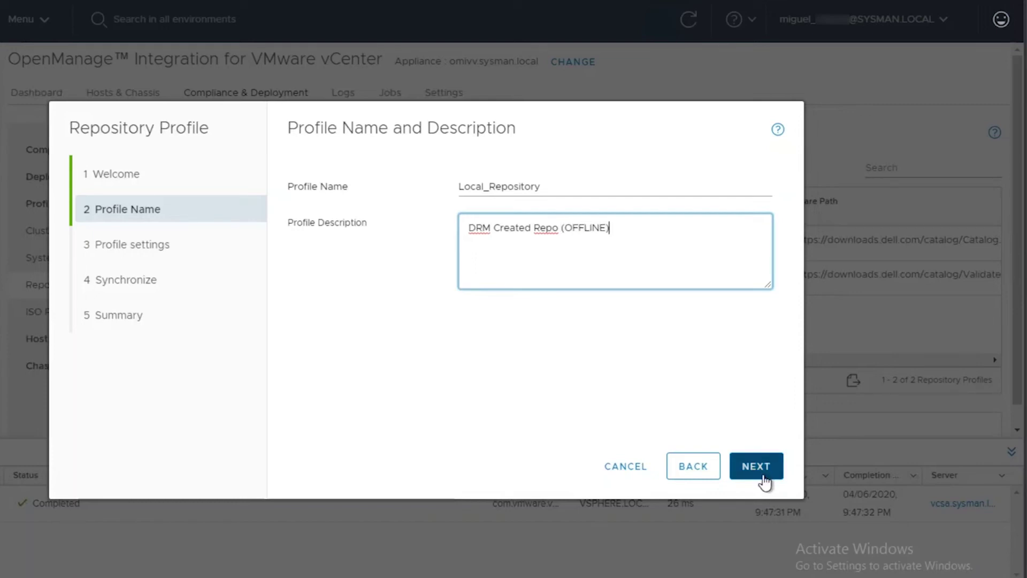
Set the repository share location to \\100.92.5.184\CIFtest\OMIVV_1.00_Catalog.xml, copying the catalog name from File Explorer.
left_click(762, 472)
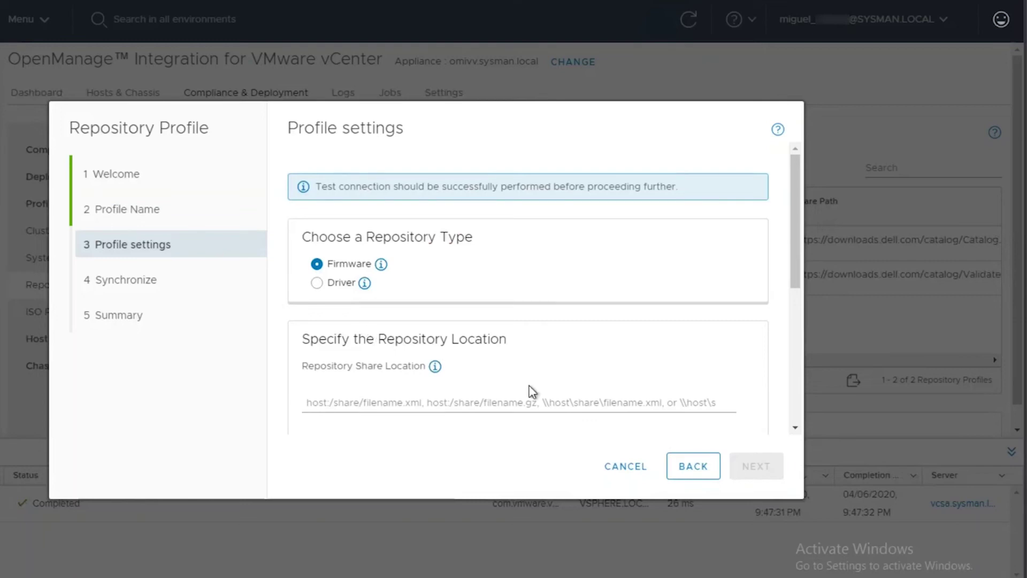
left_click(474, 399)
type("\\\\")
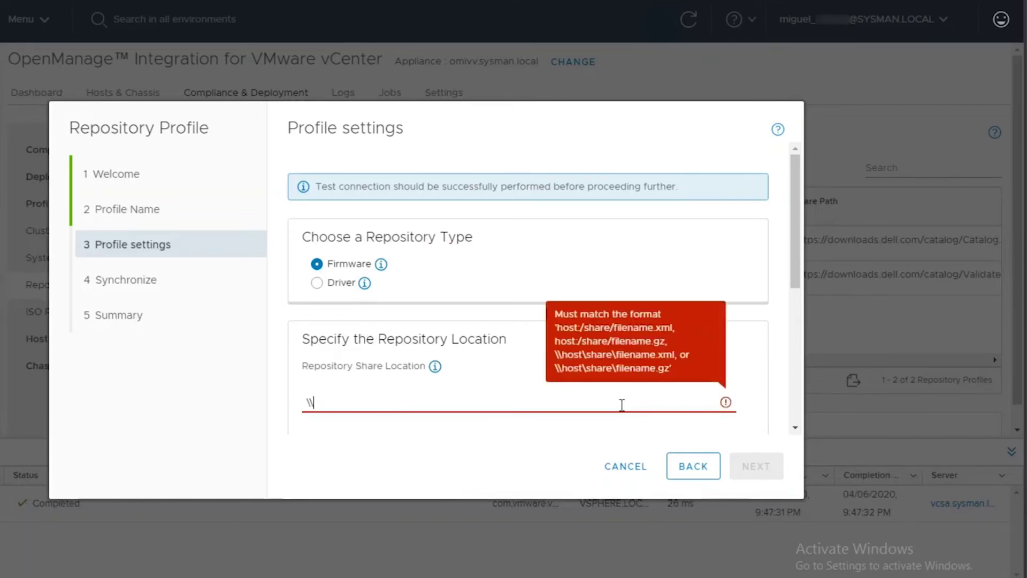
type("100.92.5.184\\CIF")
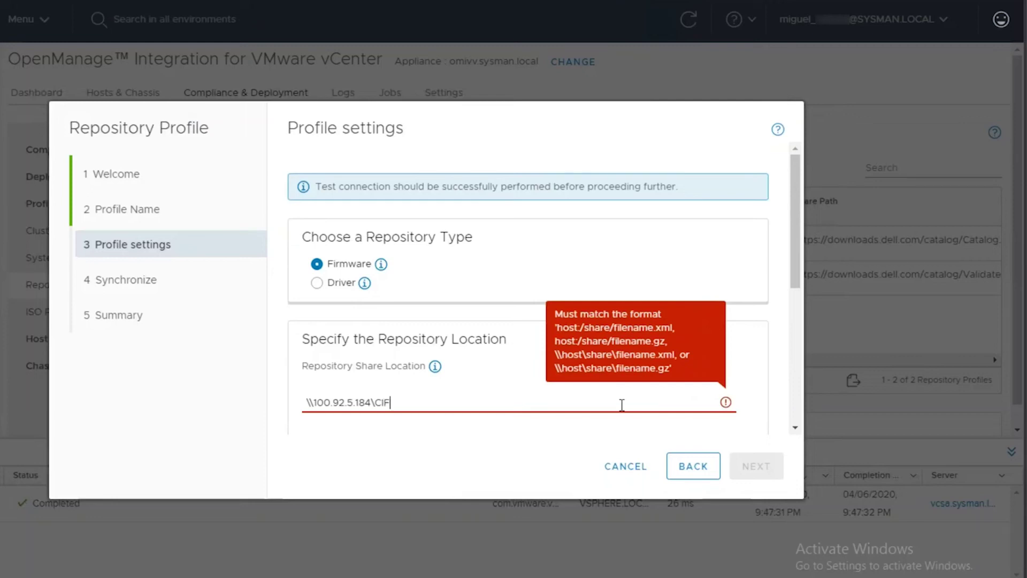
type("test")
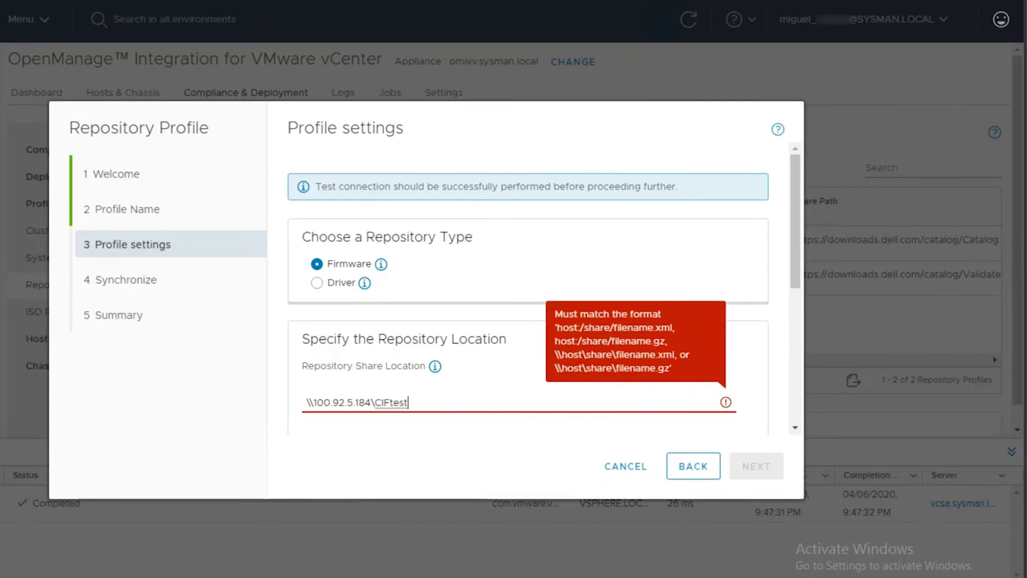
key("alt+Tab")
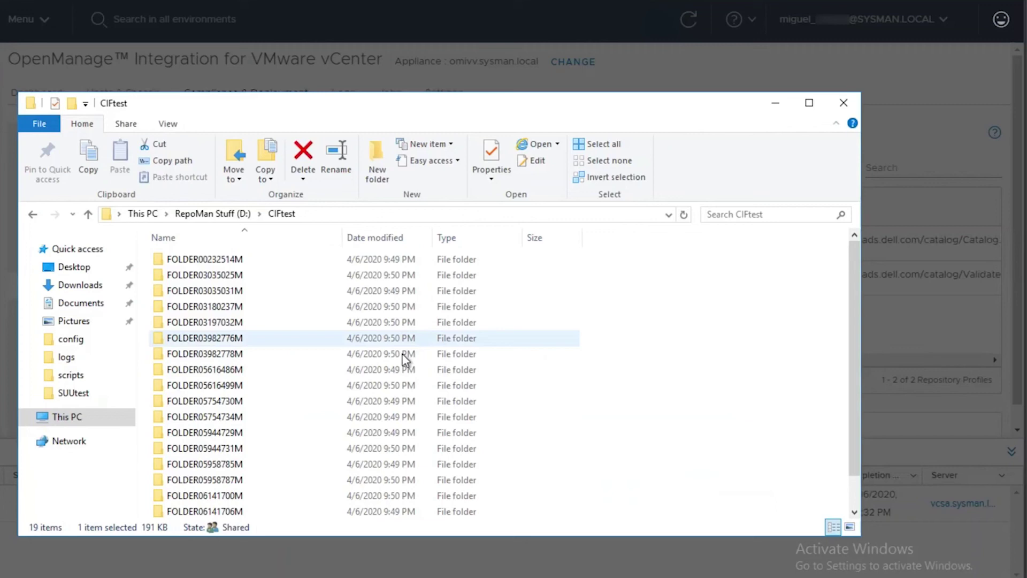
scroll(369, 382, "down", 1)
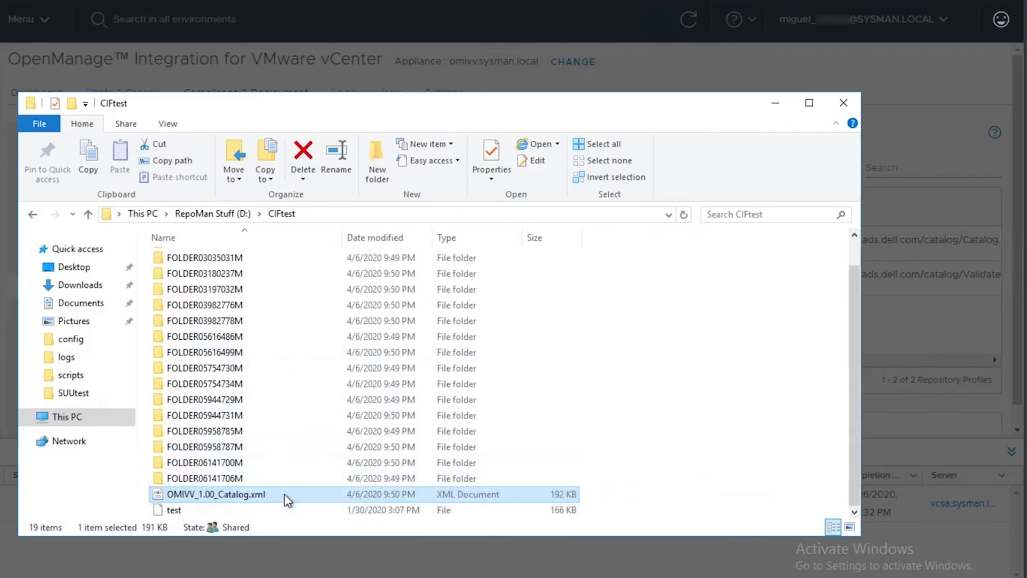
key("F2")
key("alt+Tab")
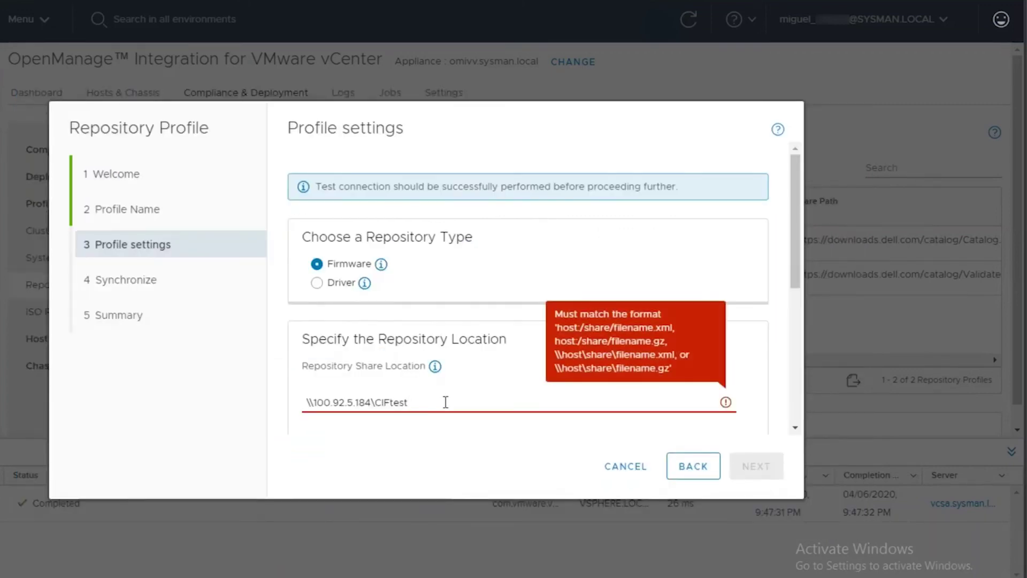
type("OMIVV_1.00_Catalog.xml")
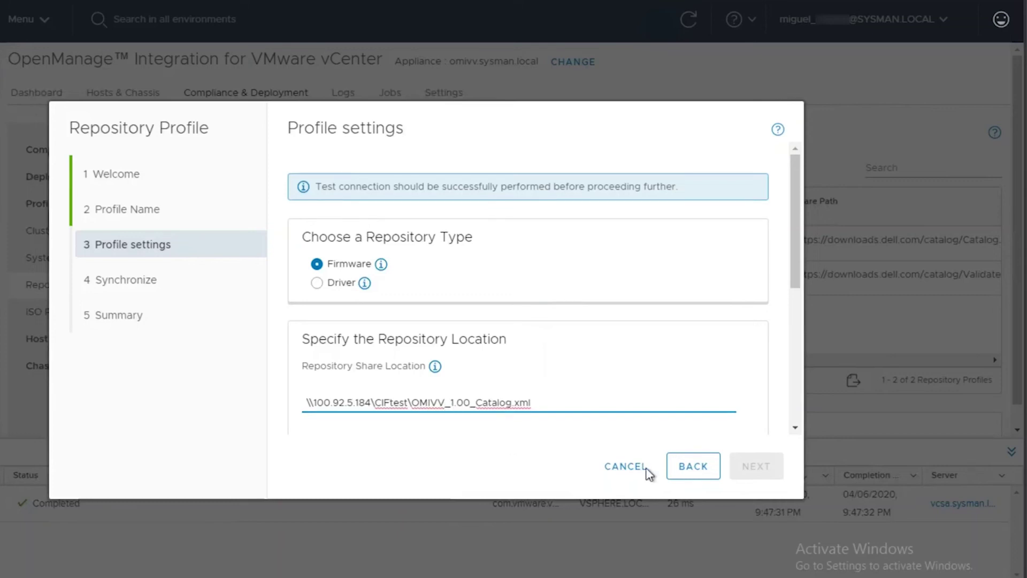
key("Tab")
Enter the share's domain user name, password and password confirmation, then run the connection test.
scroll(665, 339, "down", 1)
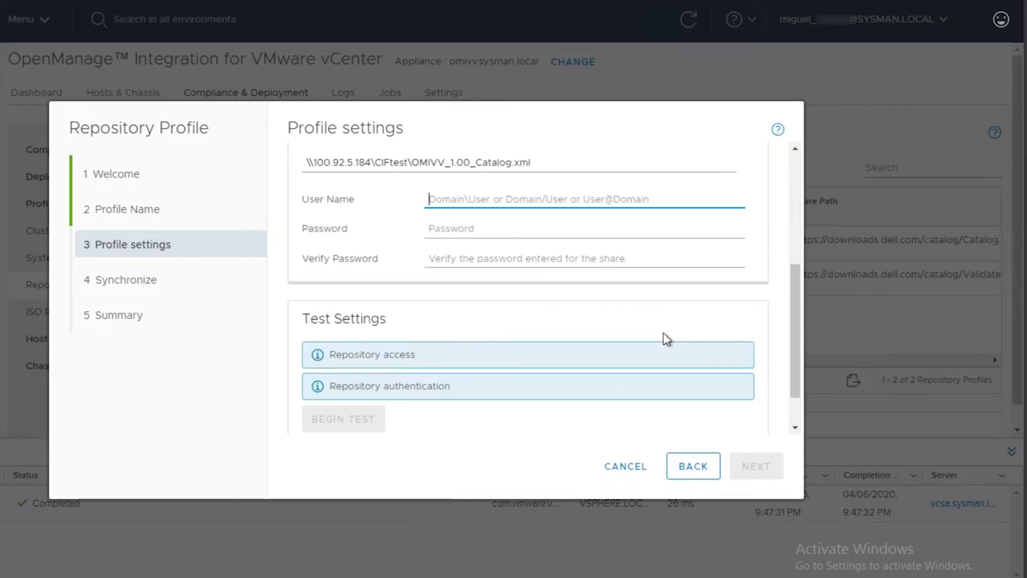
type("sysman")
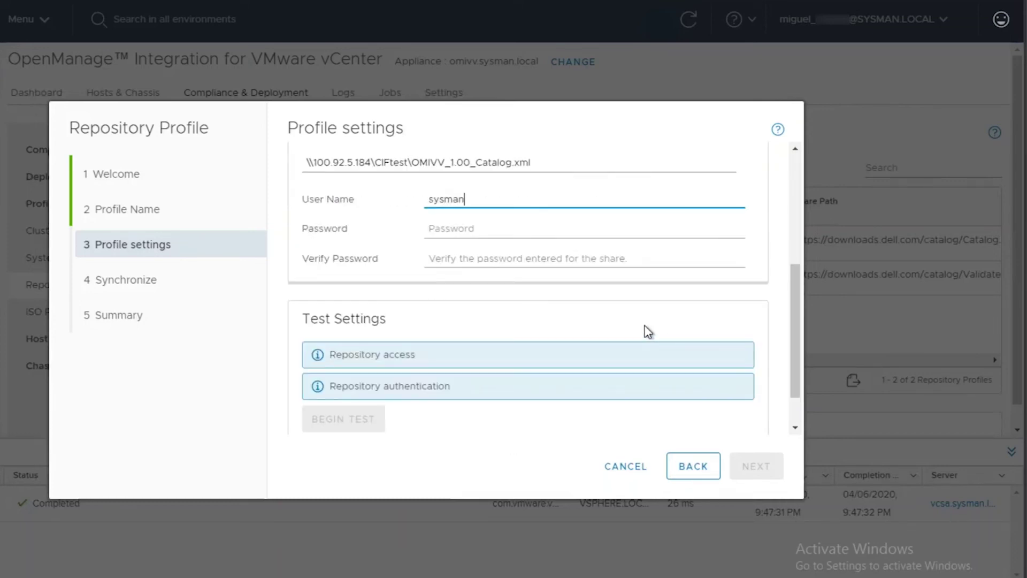
type("\\miguel_")
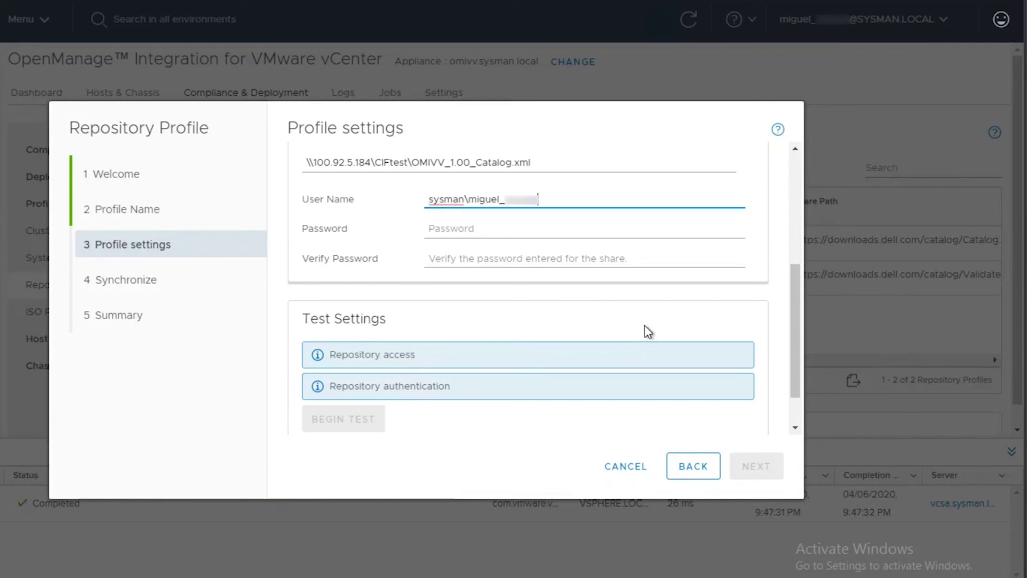
key("Tab")
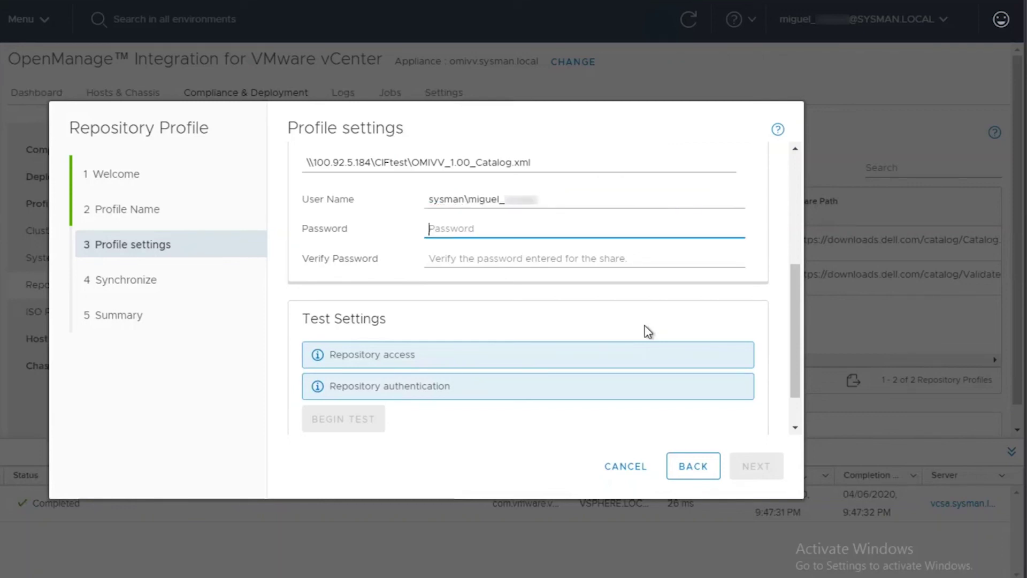
type("•••")
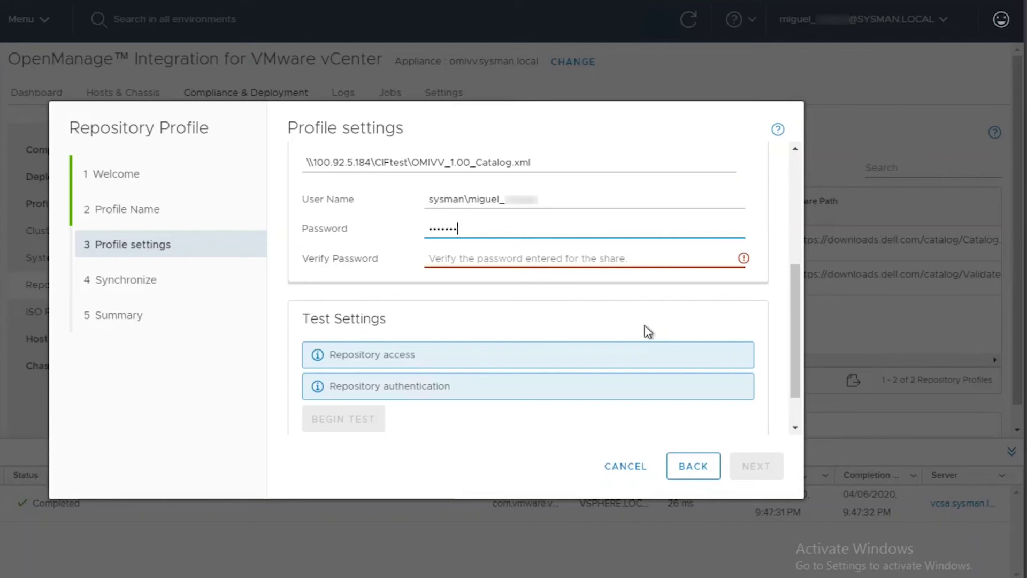
type("••••••")
key("Tab")
type("••")
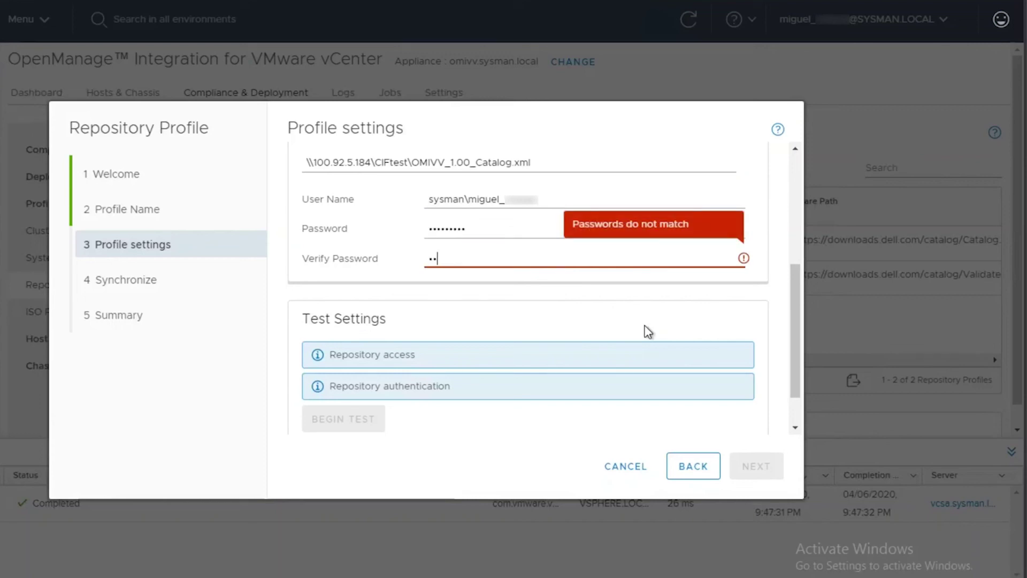
type("•")
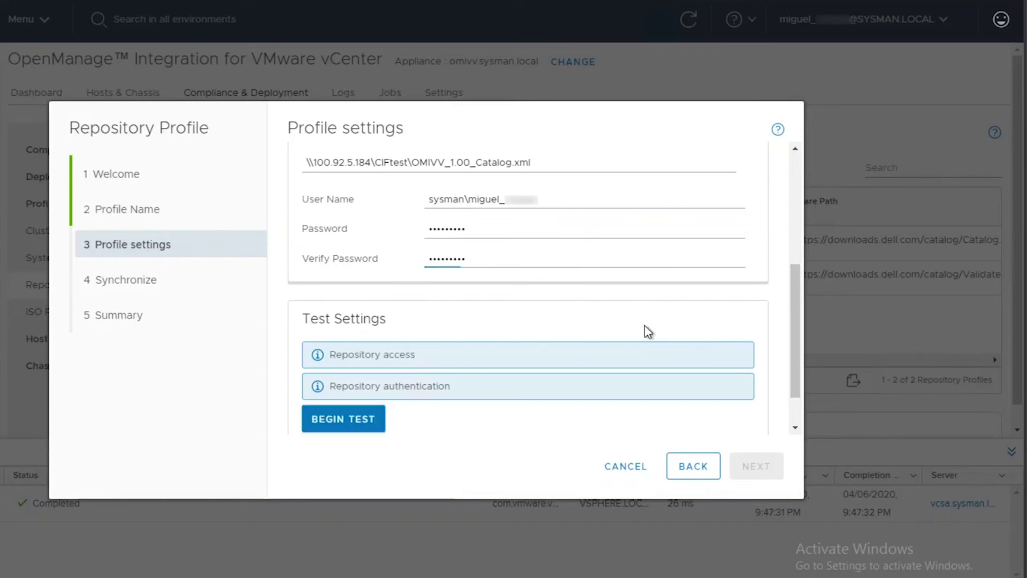
scroll(509, 379, "down", 2)
left_click(369, 375)
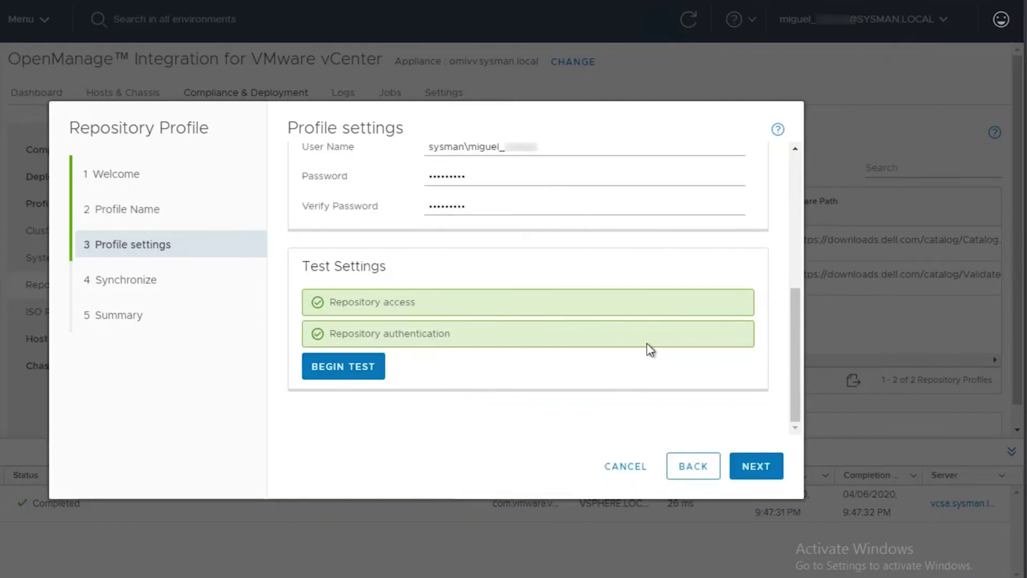
Advance through Synchronize and Summary, then finish creating the Local_Repository firmware profile.
scroll(790, 331, "up", 4)
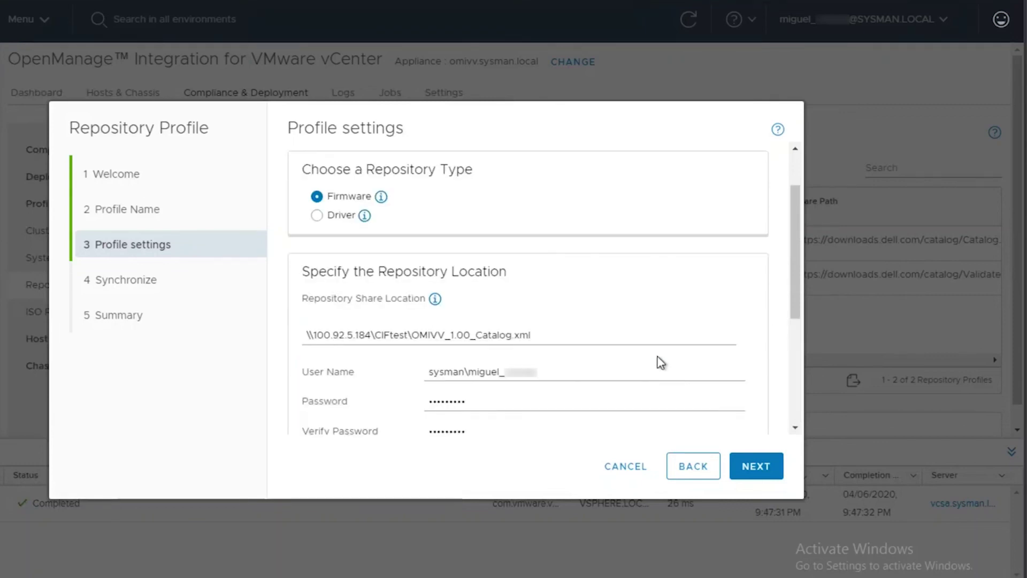
left_click(756, 472)
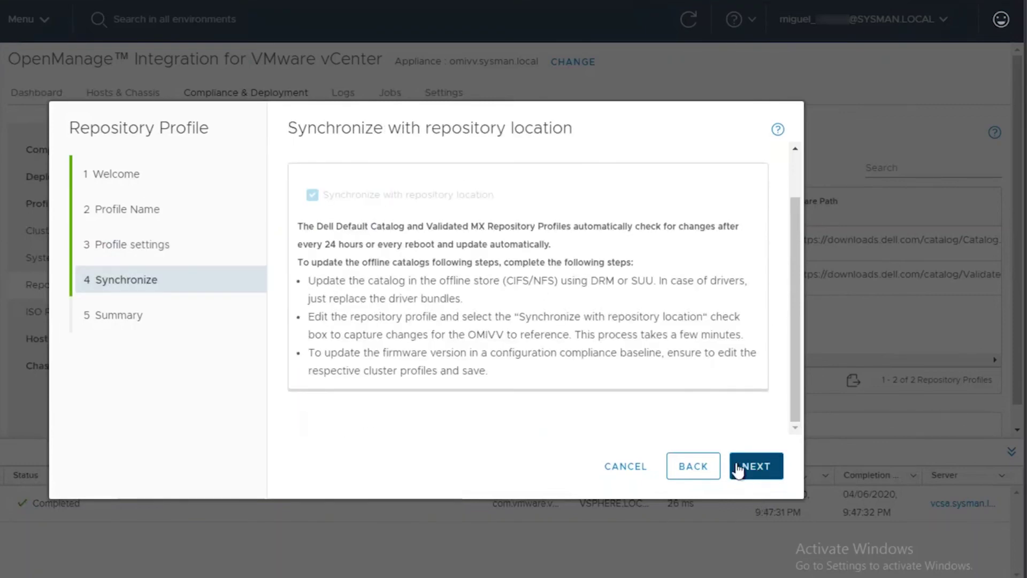
left_click(739, 471)
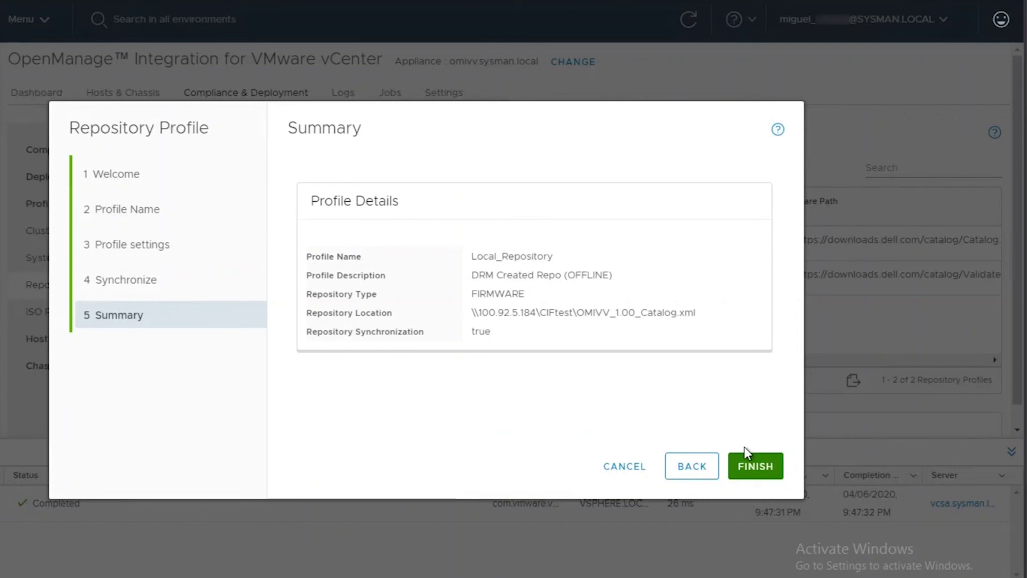
left_click(746, 468)
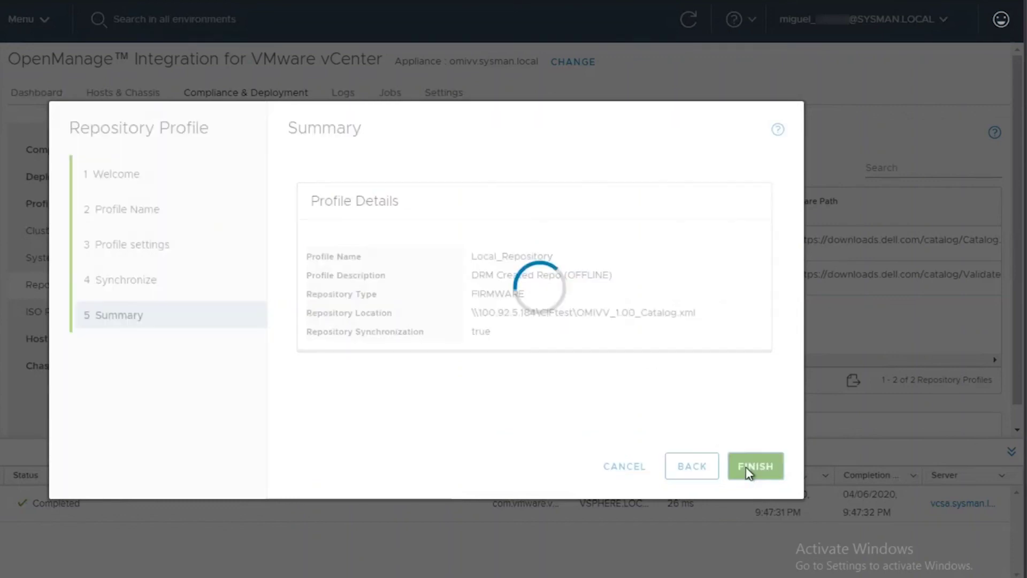